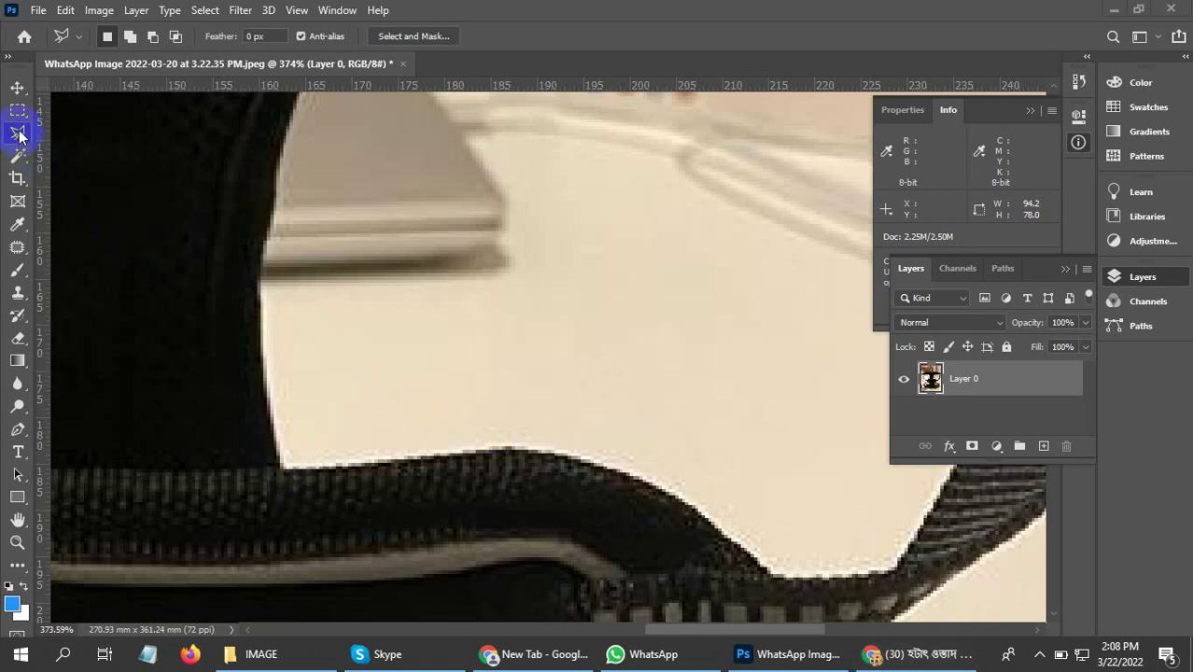
Outline the beige gap between the harness straps with the Magnetic Lasso and delete it to transparency.
click(280, 427)
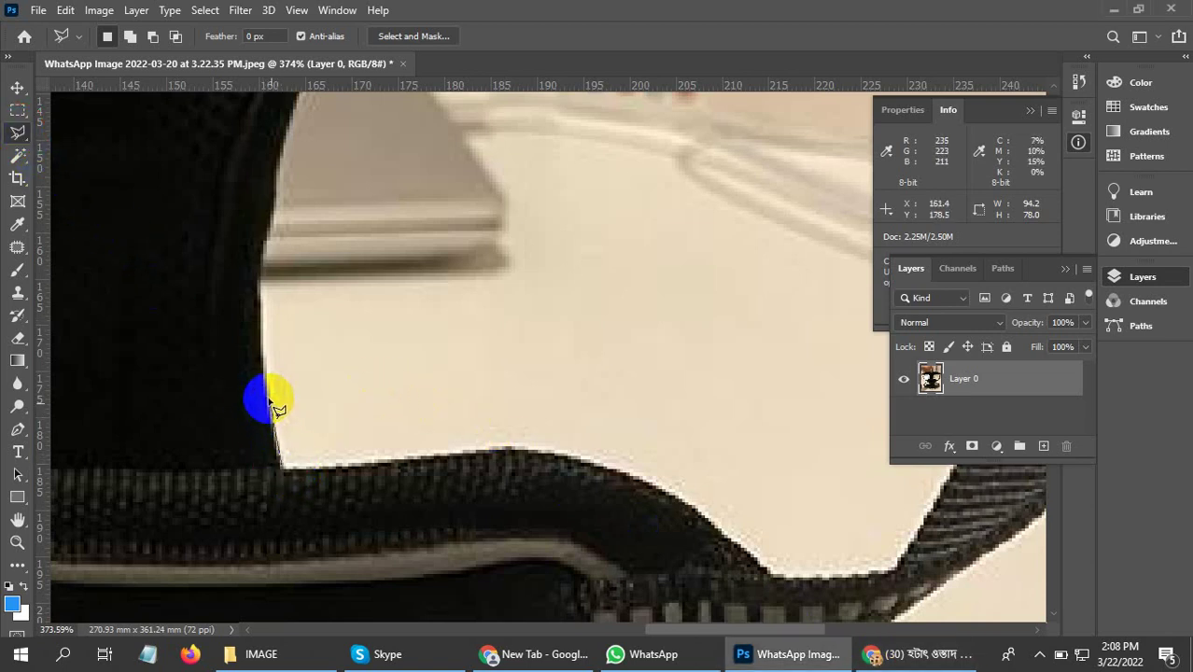
mouse_move(268, 402)
mouse_down()
mouse_move(266, 246)
mouse_move(261, 336)
mouse_move(259, 276)
mouse_move(245, 353)
mouse_move(280, 308)
mouse_move(267, 386)
mouse_move(280, 394)
mouse_move(362, 290)
mouse_move(309, 404)
mouse_move(420, 308)
mouse_move(582, 300)
mouse_move(738, 328)
mouse_move(447, 322)
mouse_move(638, 368)
mouse_move(695, 352)
mouse_move(677, 464)
mouse_up()
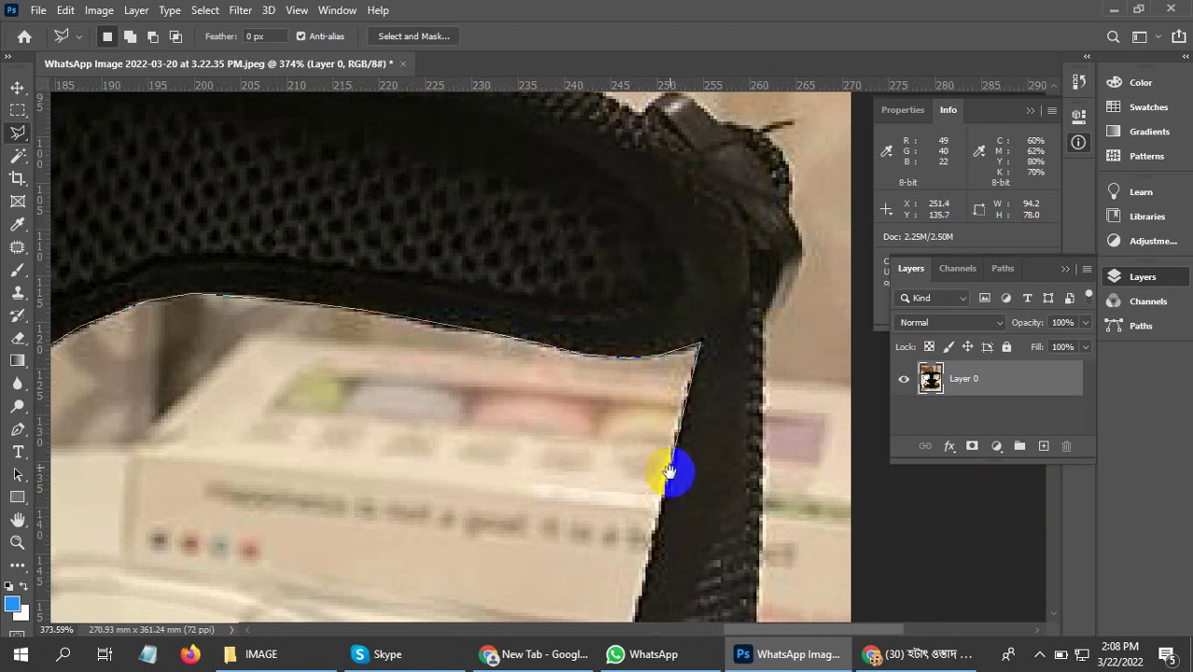
mouse_move(669, 472)
mouse_down()
mouse_move(687, 323)
mouse_move(666, 448)
mouse_move(642, 485)
mouse_move(719, 277)
mouse_move(691, 390)
mouse_move(659, 452)
mouse_move(640, 454)
mouse_move(632, 498)
mouse_move(616, 502)
mouse_move(498, 512)
mouse_move(428, 453)
mouse_move(445, 467)
mouse_move(325, 400)
mouse_move(346, 411)
mouse_move(525, 406)
mouse_move(498, 394)
mouse_move(381, 383)
mouse_move(221, 404)
mouse_up()
scroll(687, 322, down, 4)
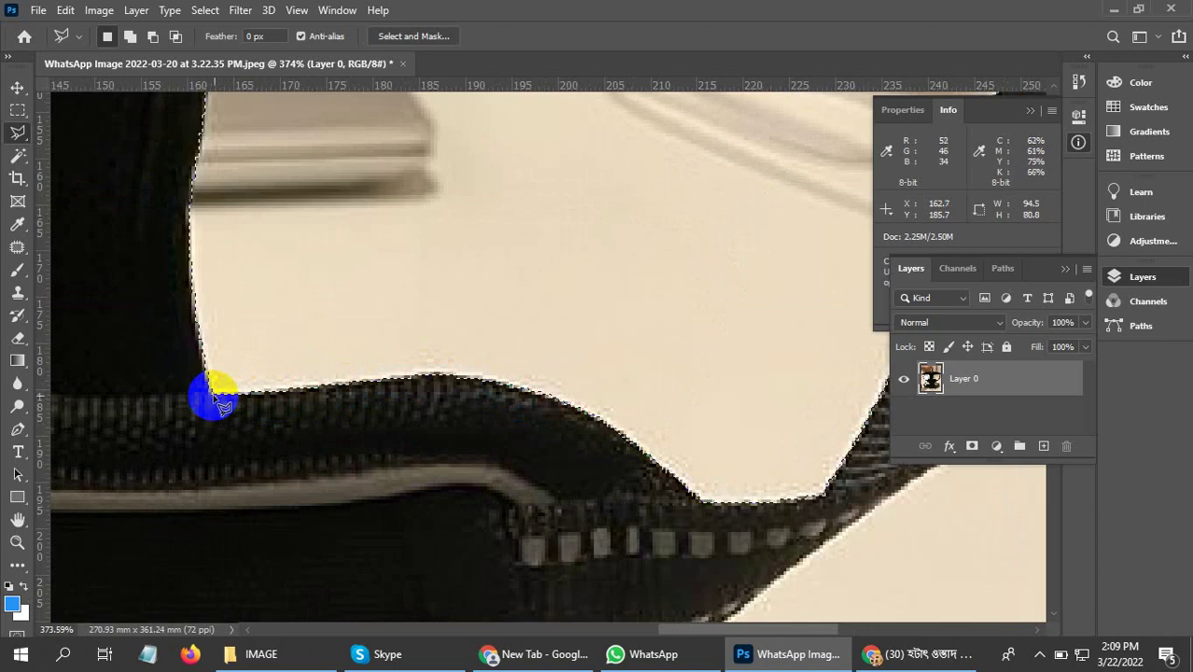
drag(218, 404, 213, 396)
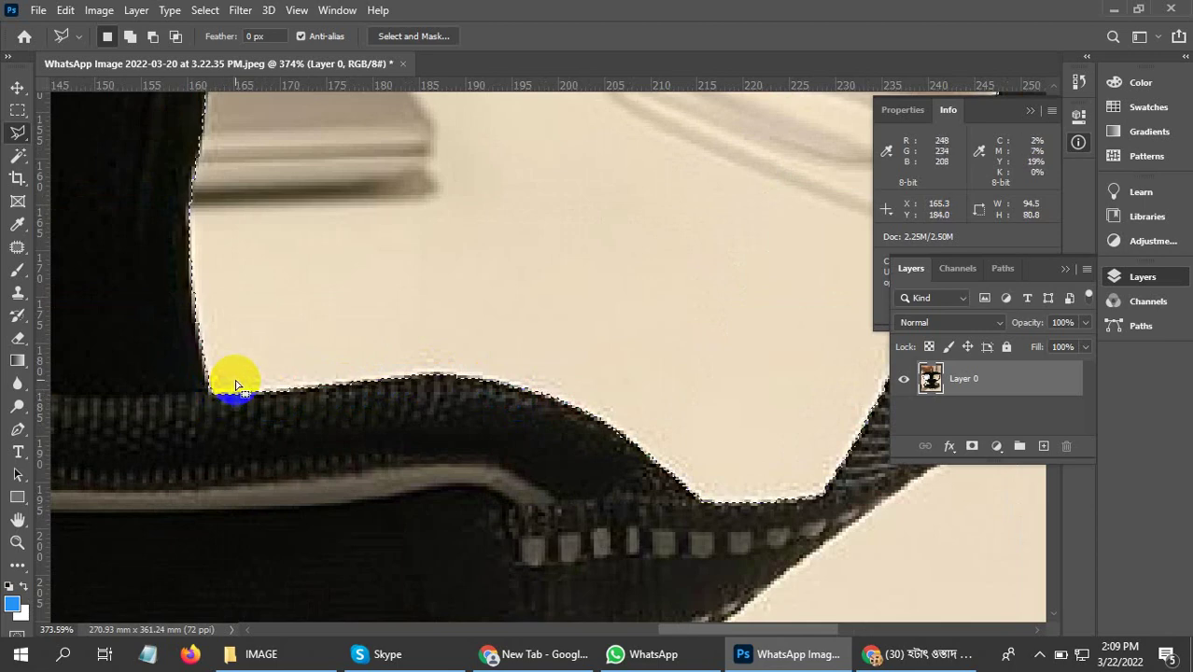
key(Delete)
Zoom in on the left strap above the buckle and begin outlining its beige gap.
scroll(336, 354, down, 2)
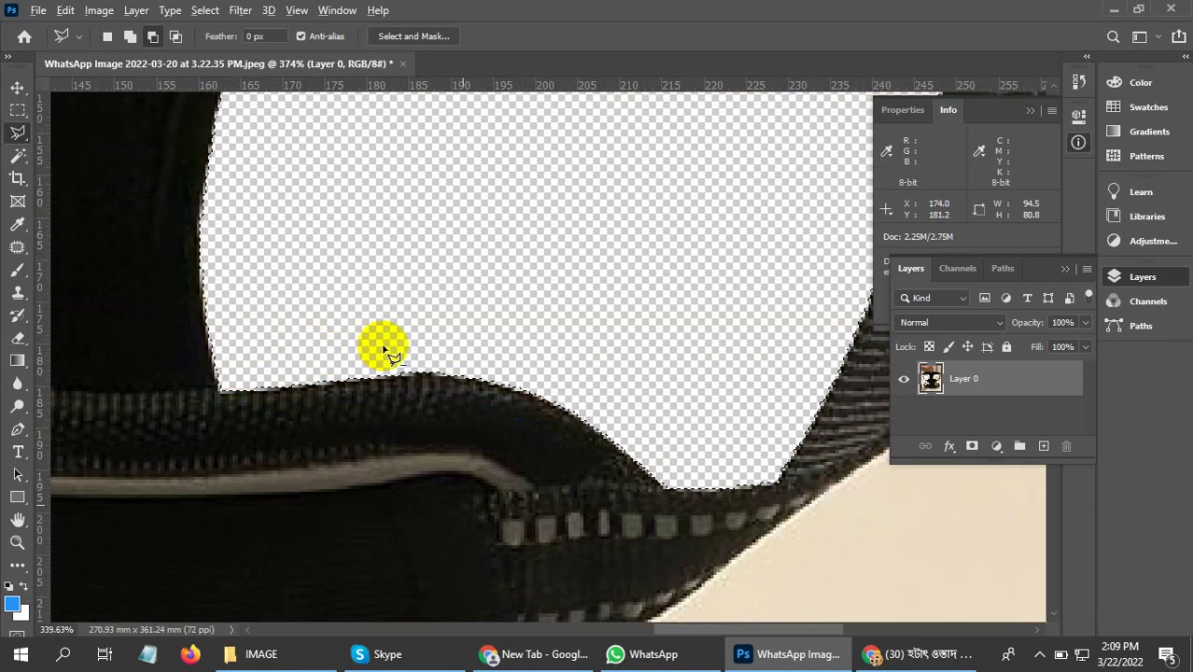
scroll(402, 341, down, 2)
scroll(418, 341, down, 1)
mouse_move(439, 429)
mouse_down()
mouse_move(586, 187)
mouse_move(500, 327)
mouse_move(579, 313)
mouse_move(630, 472)
mouse_move(368, 330)
mouse_up()
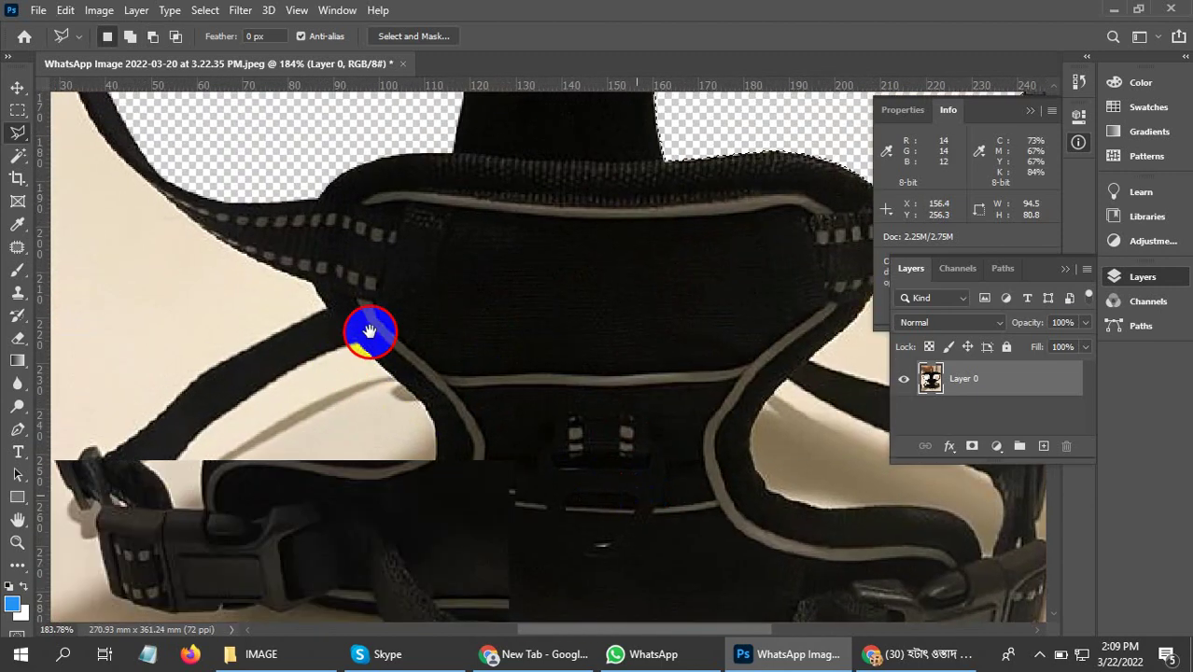
scroll(387, 288, up, 2)
scroll(402, 280, up, 1)
scroll(400, 275, up, 1)
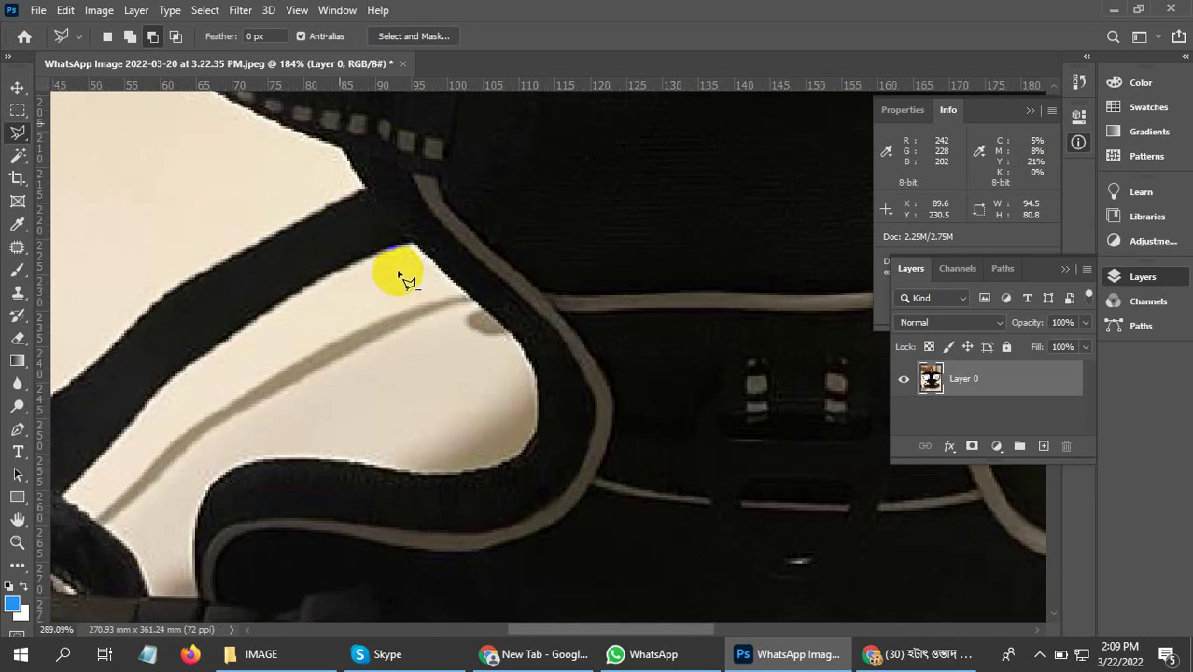
scroll(399, 266, up, 1)
drag(400, 263, 459, 247)
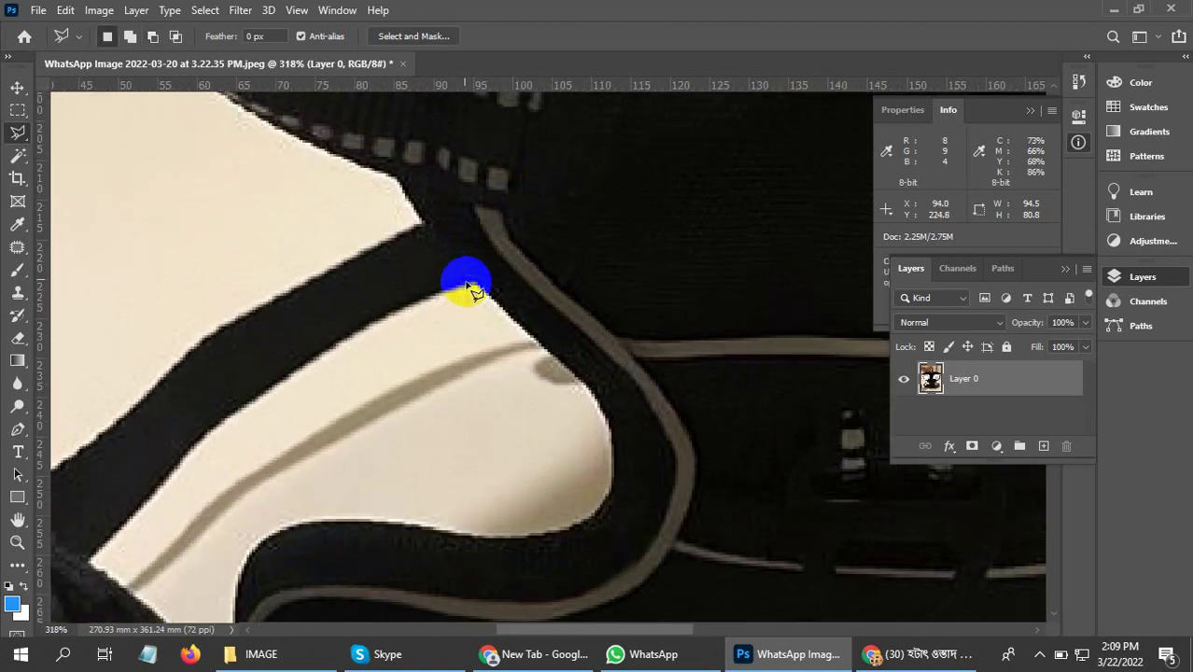
click(474, 282)
mouse_move(434, 308)
mouse_down()
mouse_move(278, 379)
mouse_move(186, 453)
mouse_move(345, 313)
mouse_move(269, 403)
mouse_move(271, 419)
mouse_up()
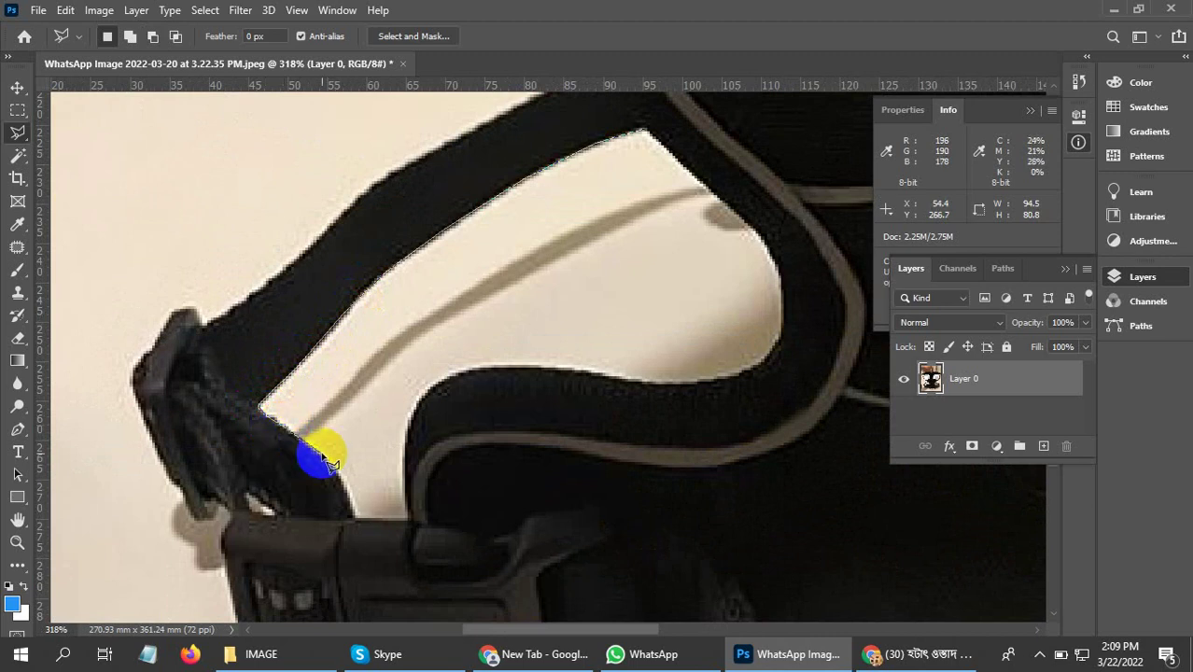
Complete the outline along the strap's lower edge and curve, then delete the enclosed beige area.
drag(329, 458, 354, 495)
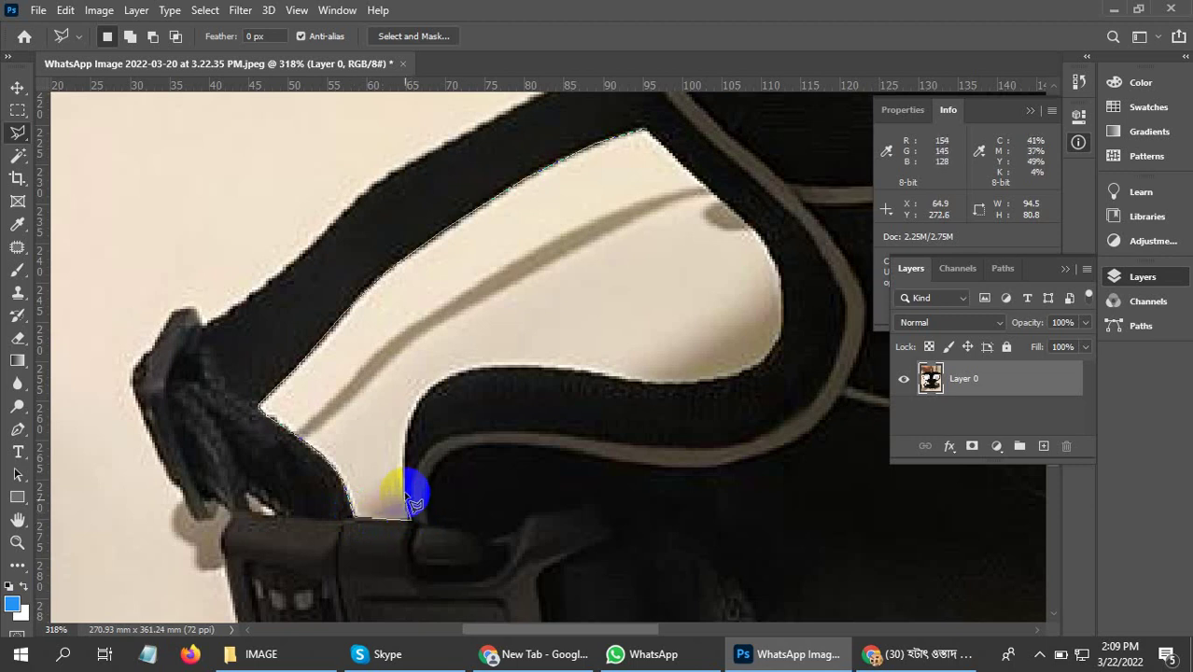
click(404, 460)
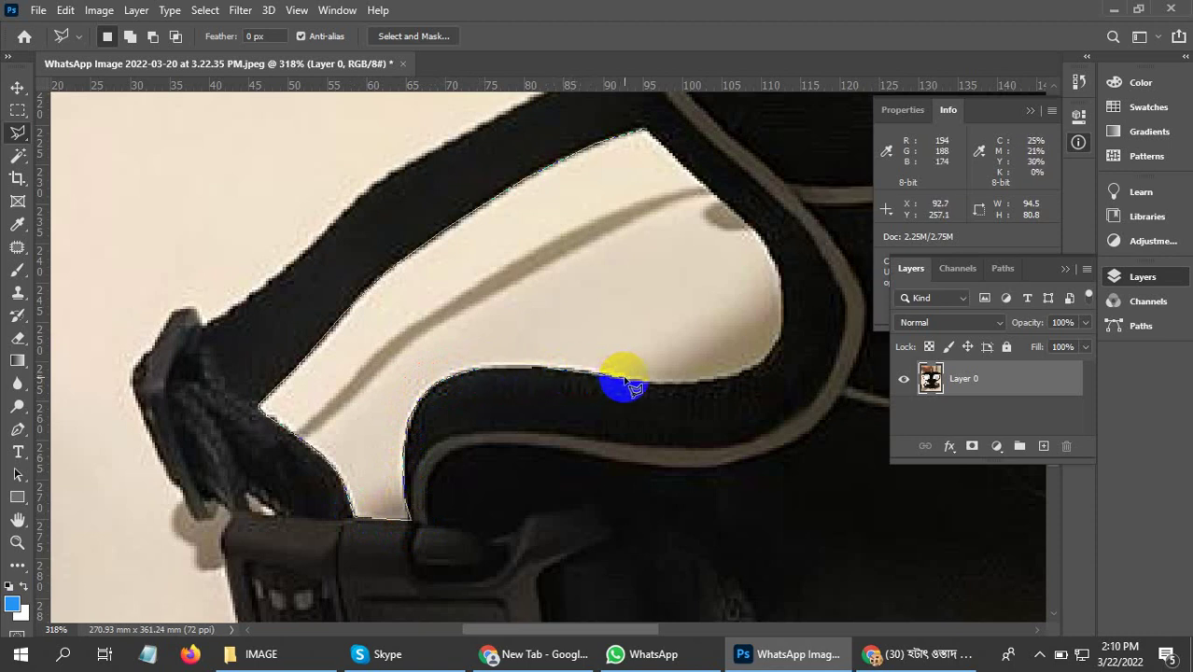
click(667, 386)
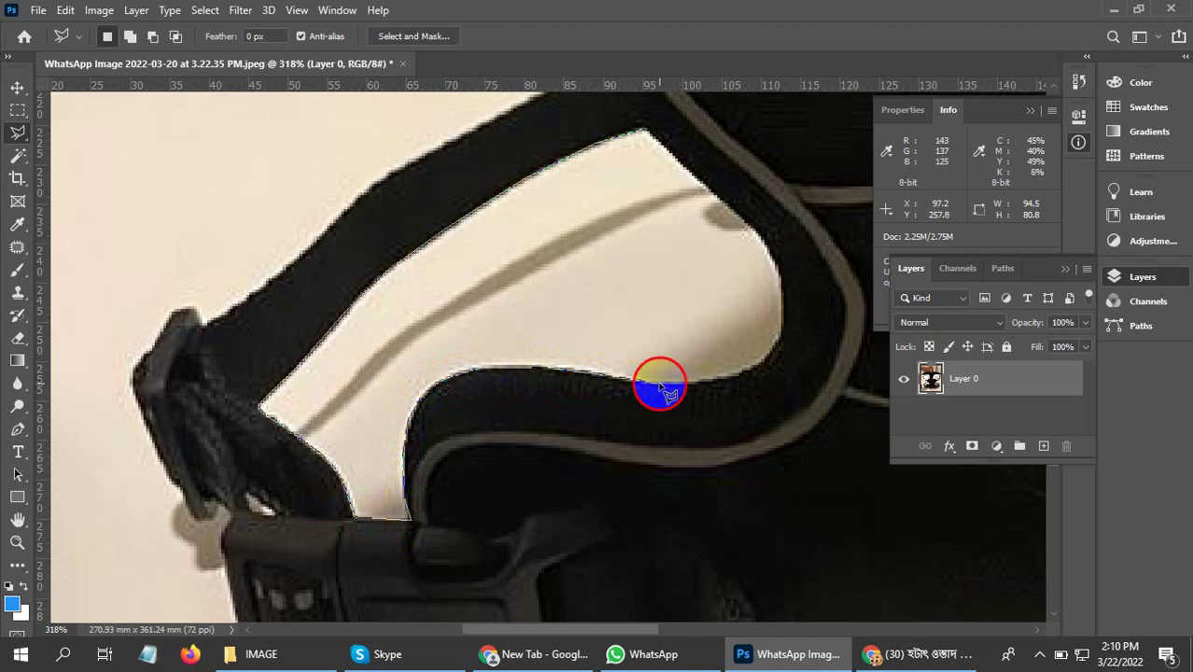
click(695, 386)
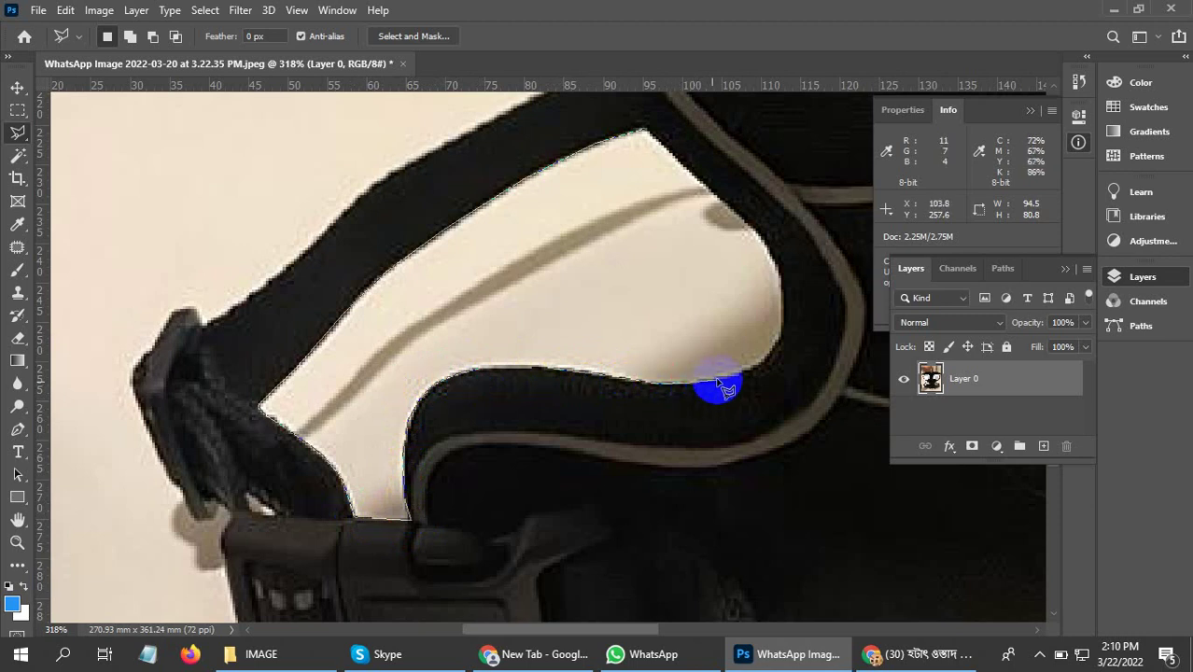
click(763, 362)
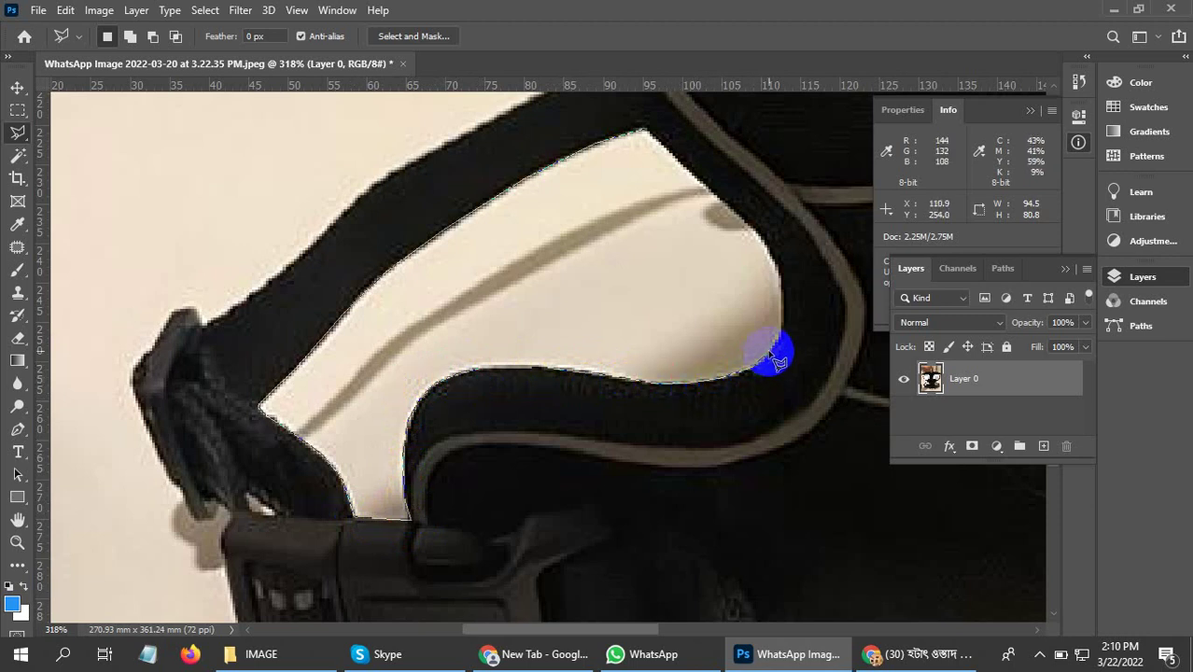
click(779, 339)
click(785, 324)
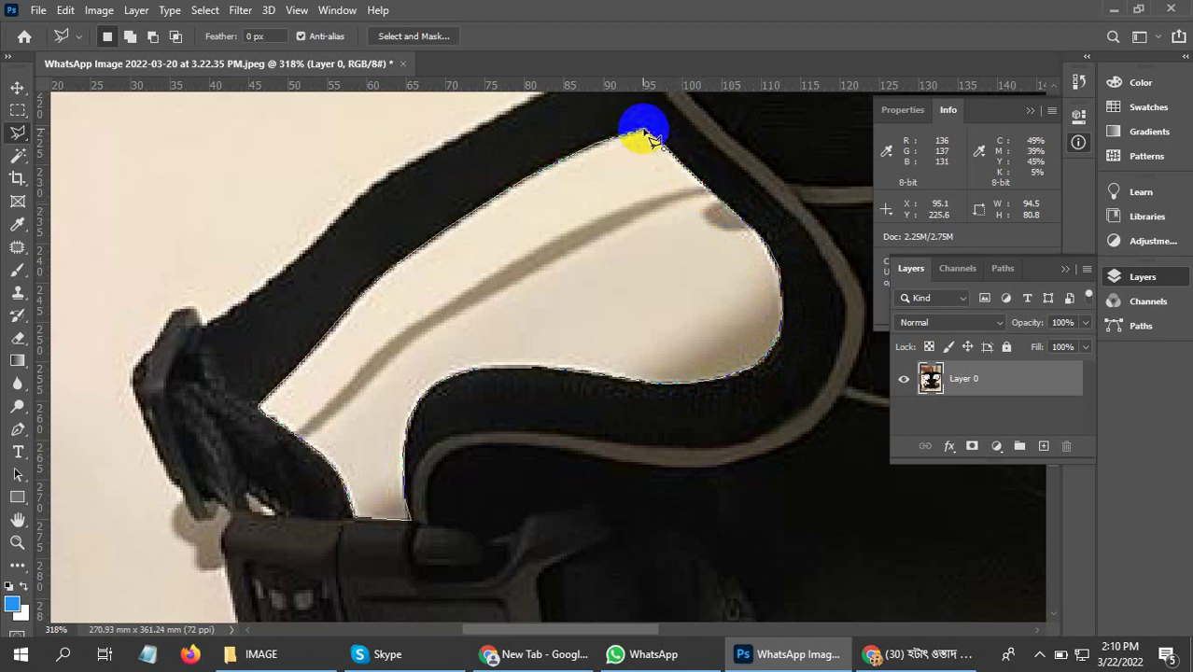
key(Delete)
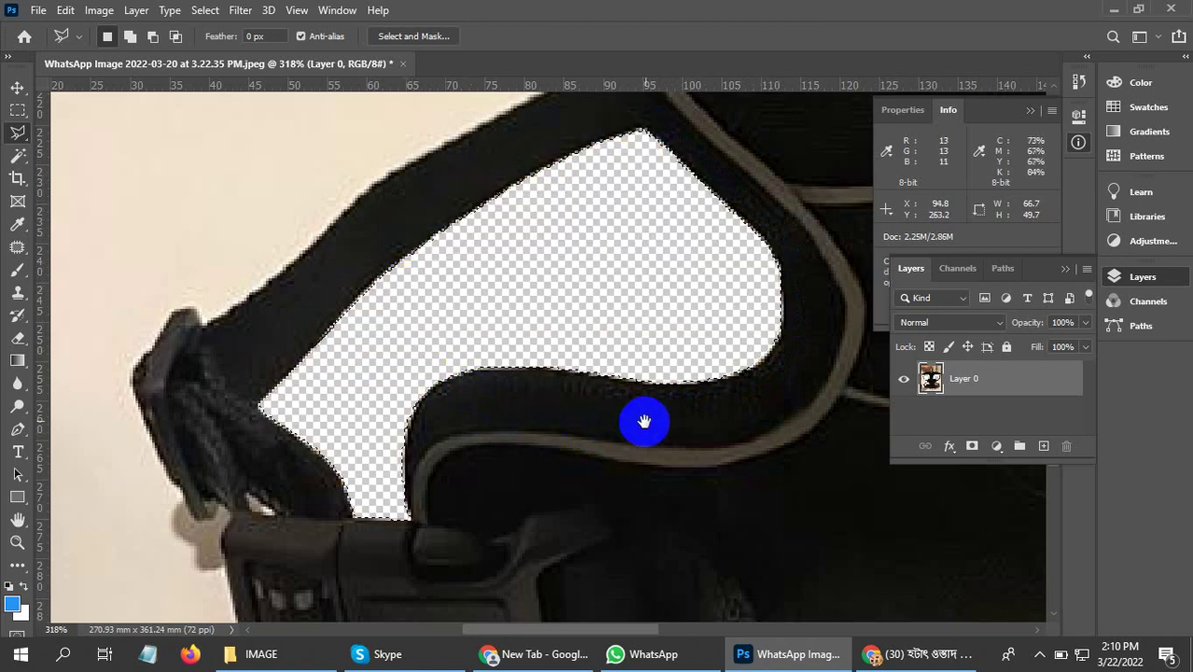
Outline the right strap loop's beige interior from its inner edge down to the buckle end.
drag(644, 423, 314, 425)
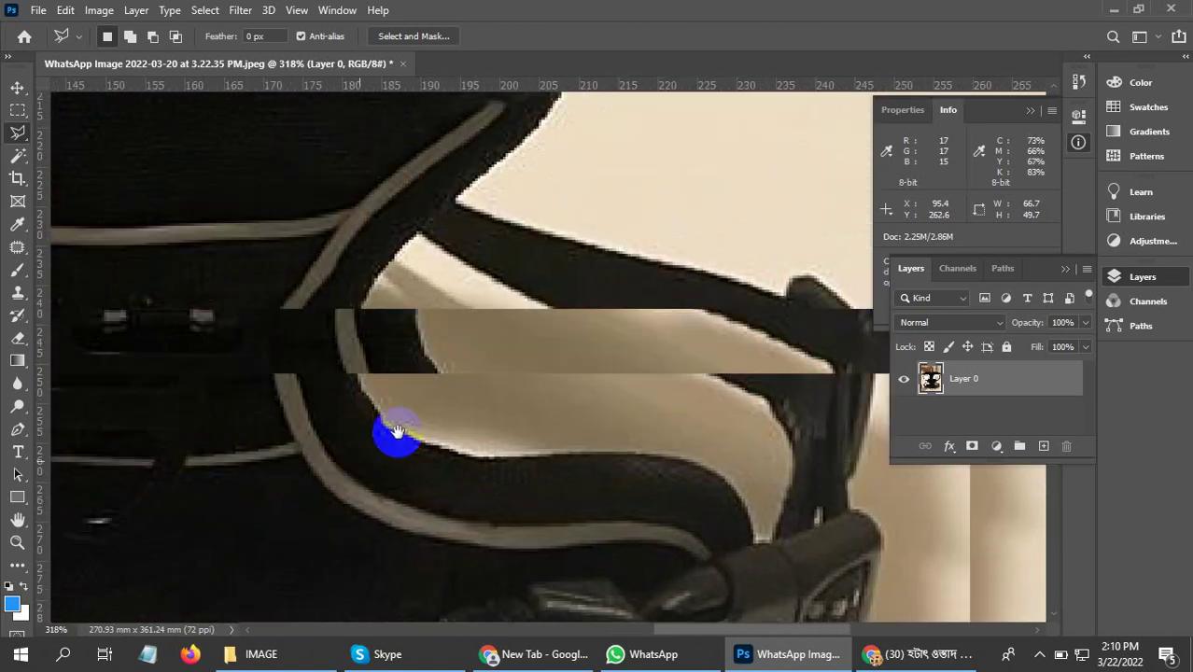
drag(458, 426, 474, 419)
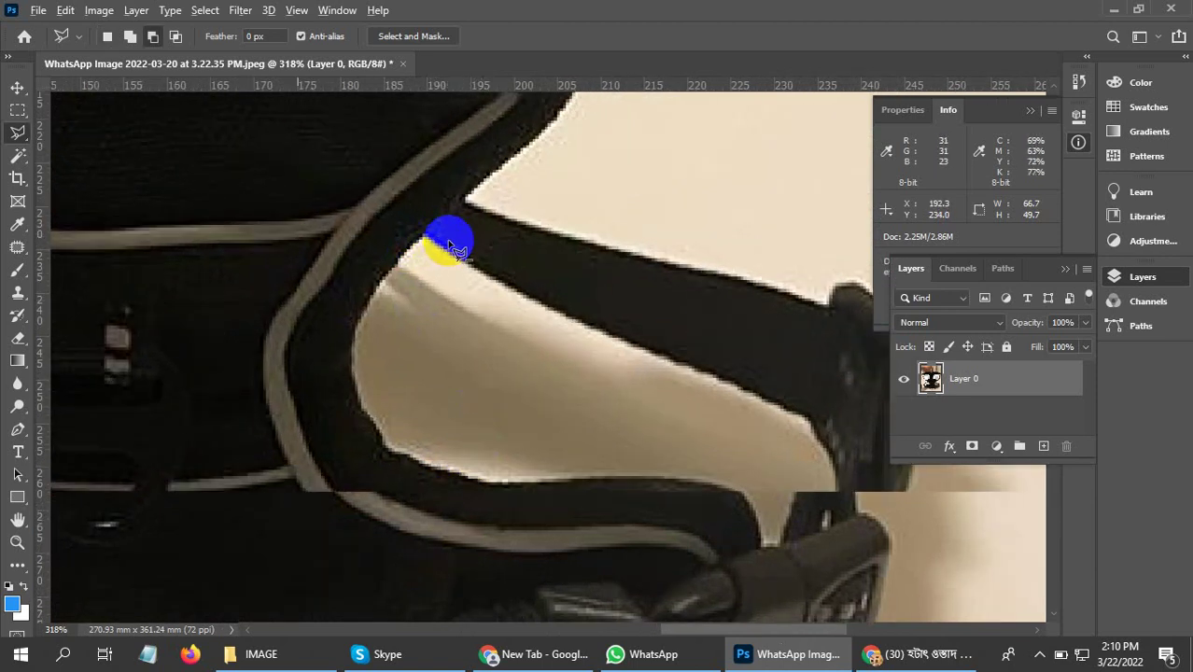
scroll(436, 253, up, 3)
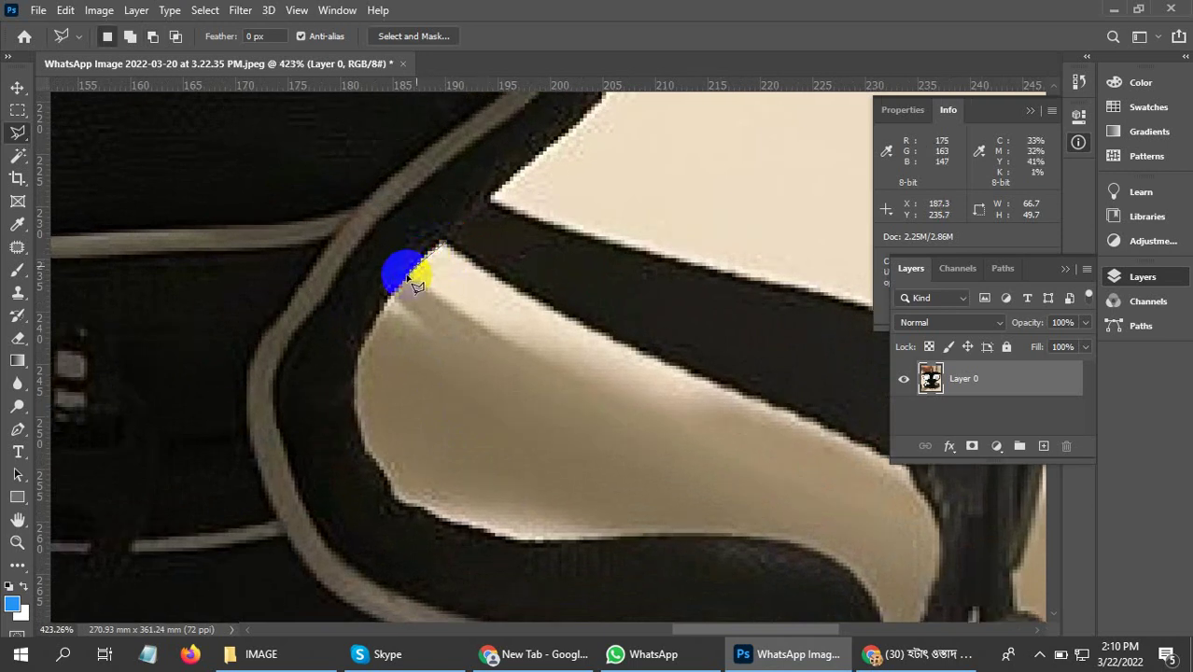
click(384, 307)
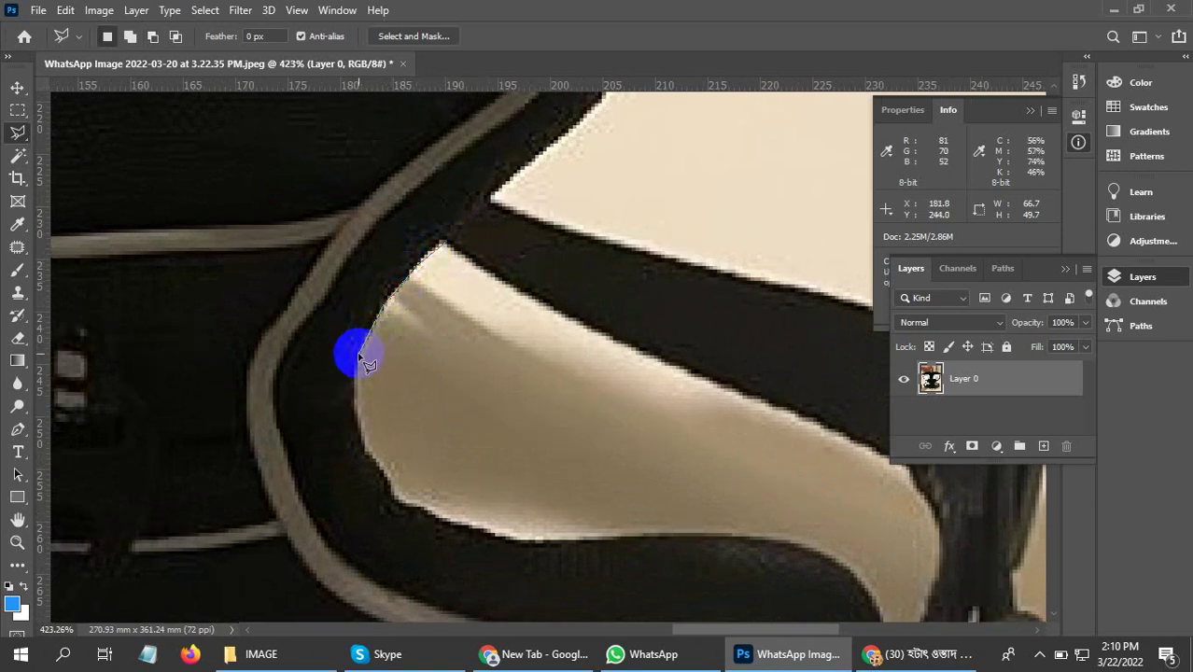
click(367, 455)
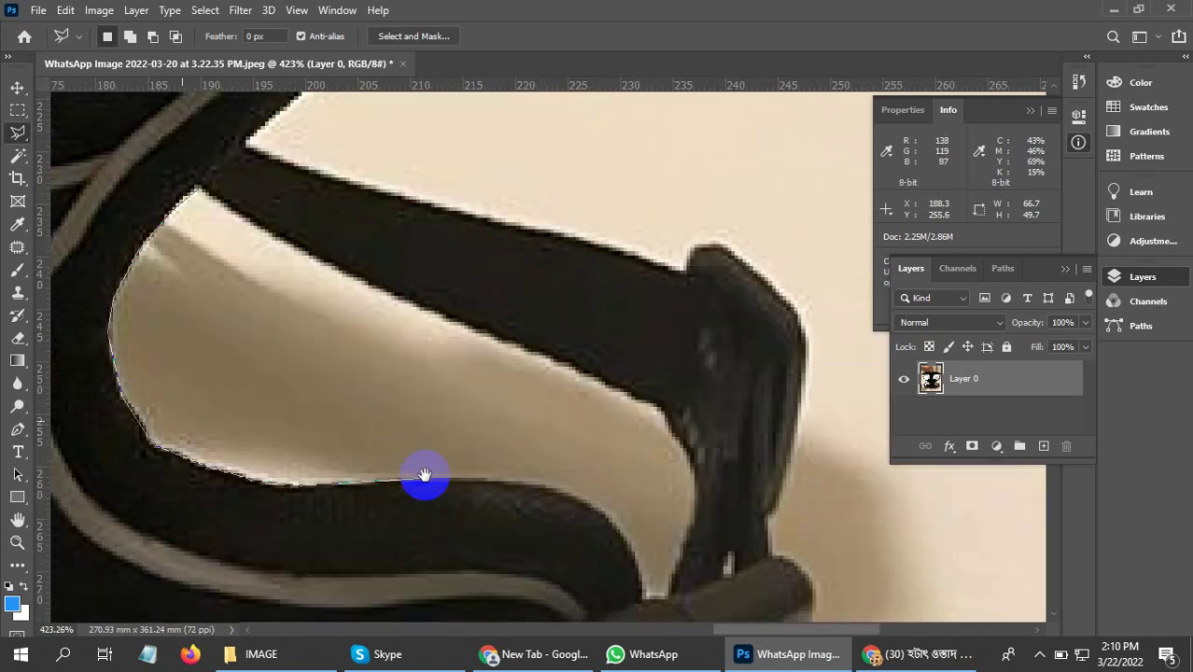
drag(635, 540, 464, 485)
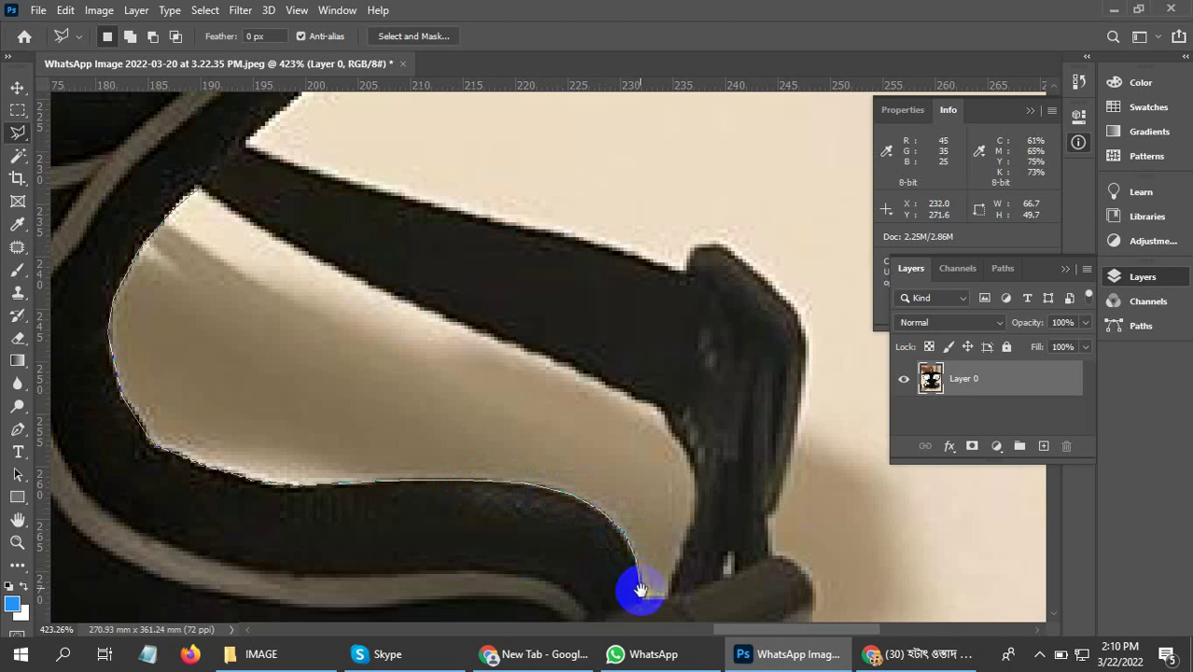
drag(640, 591, 616, 551)
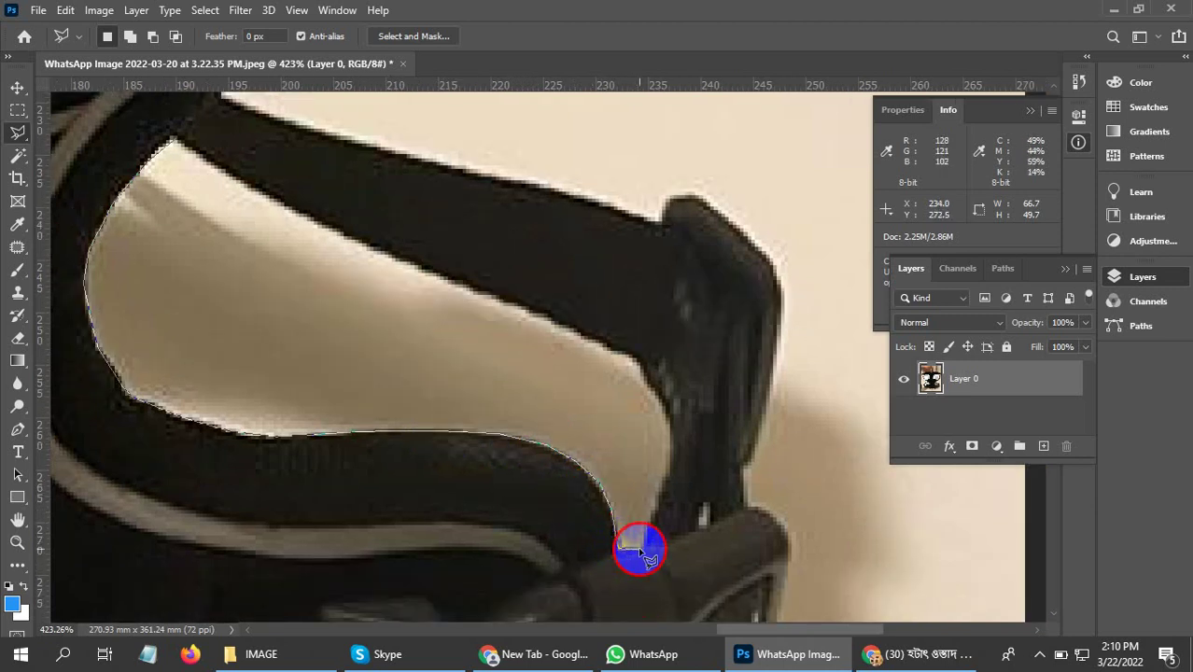
Finish the outline up the strap edge, close it, and delete the beige patch.
click(640, 553)
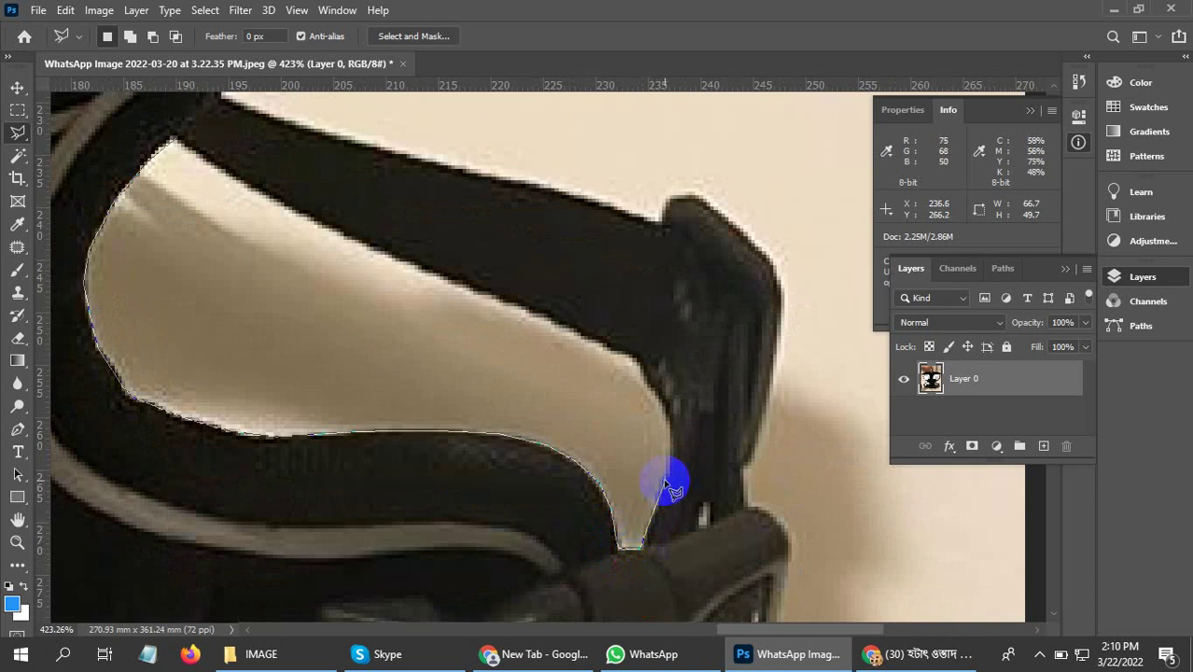
click(668, 408)
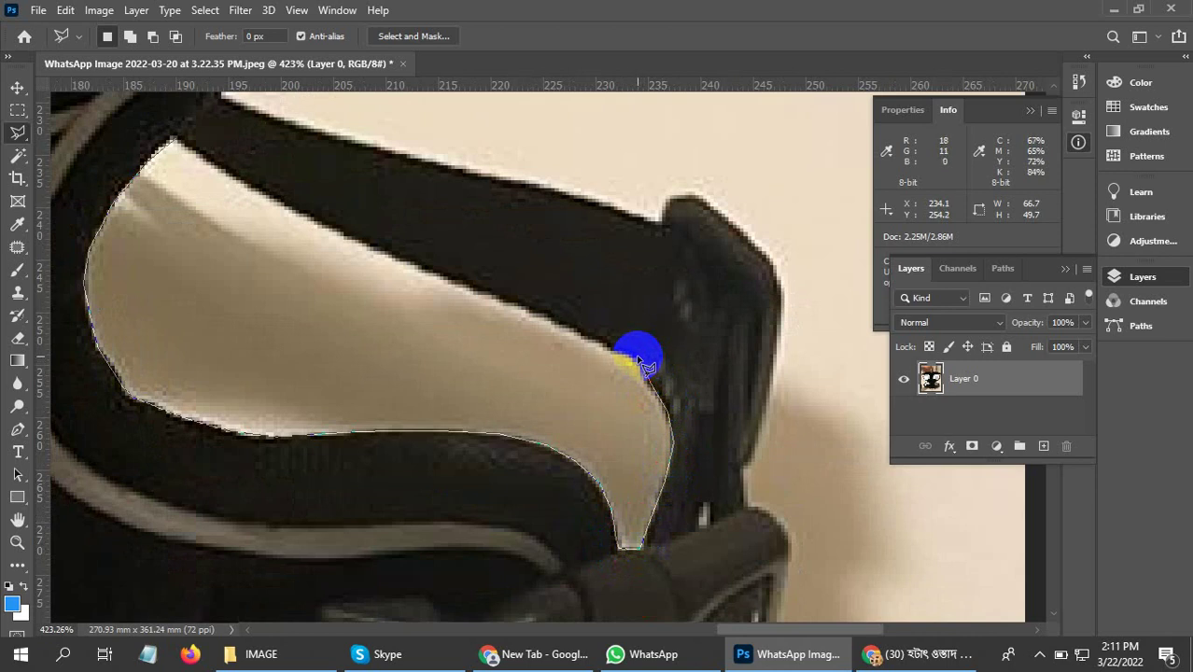
mouse_move(477, 294)
mouse_down()
mouse_move(507, 413)
mouse_move(547, 461)
mouse_up()
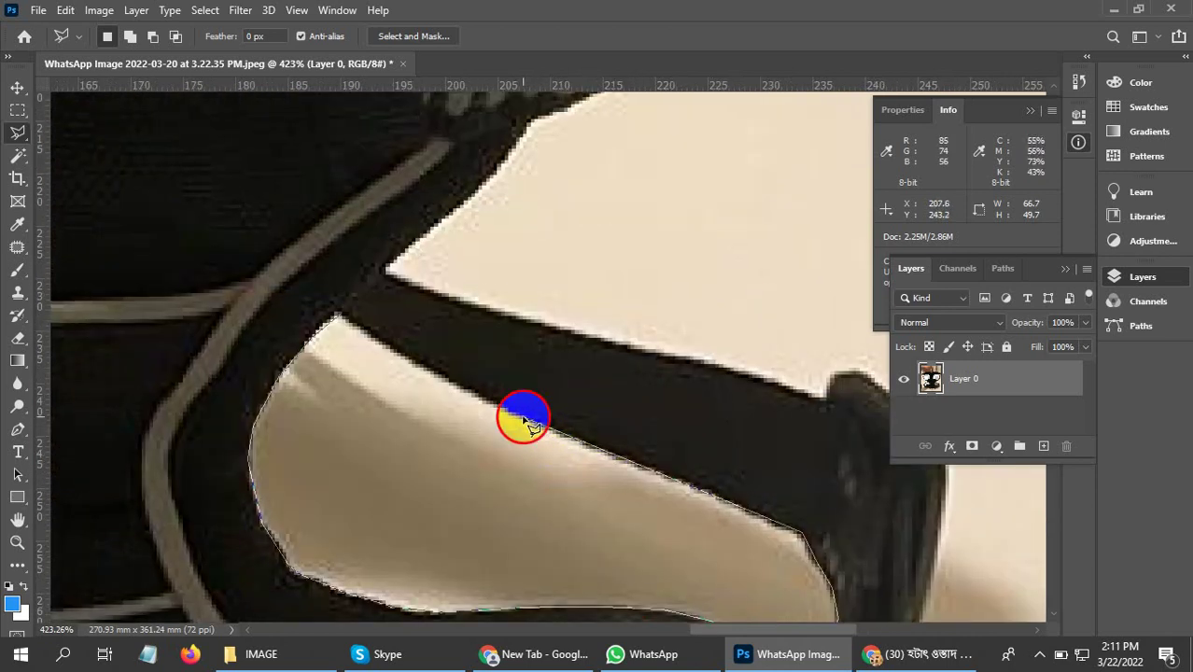
double_click(336, 316)
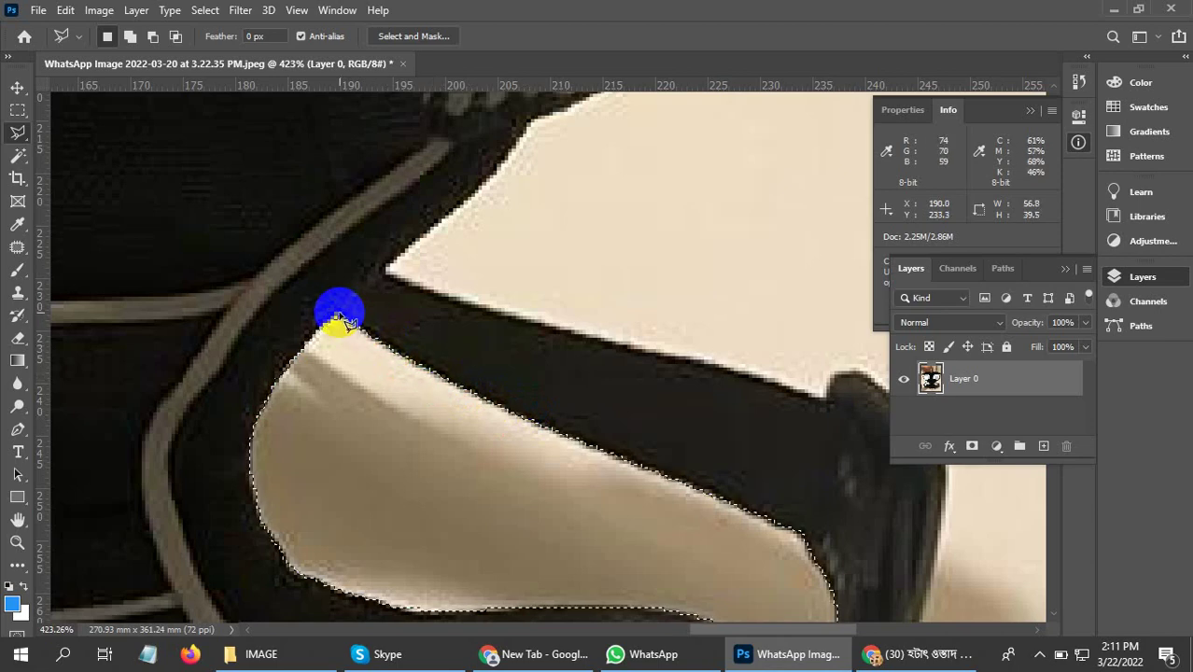
key(Delete)
scroll(612, 413, down, 3)
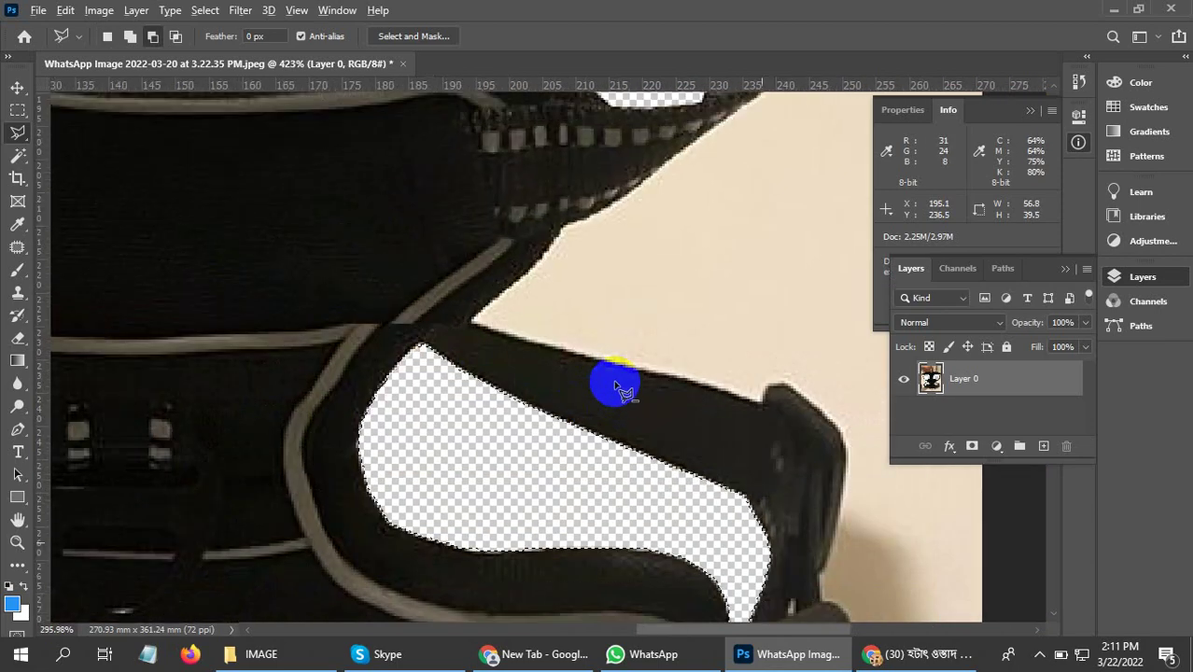
Zoom in on the belt's lower edge and start a Polygonal Lasso outline along it.
scroll(616, 388, down, 3)
mouse_move(426, 479)
mouse_down()
mouse_move(638, 325)
mouse_move(463, 434)
mouse_move(610, 413)
mouse_move(650, 440)
mouse_move(687, 502)
mouse_move(607, 471)
mouse_up()
scroll(517, 434, up, 1)
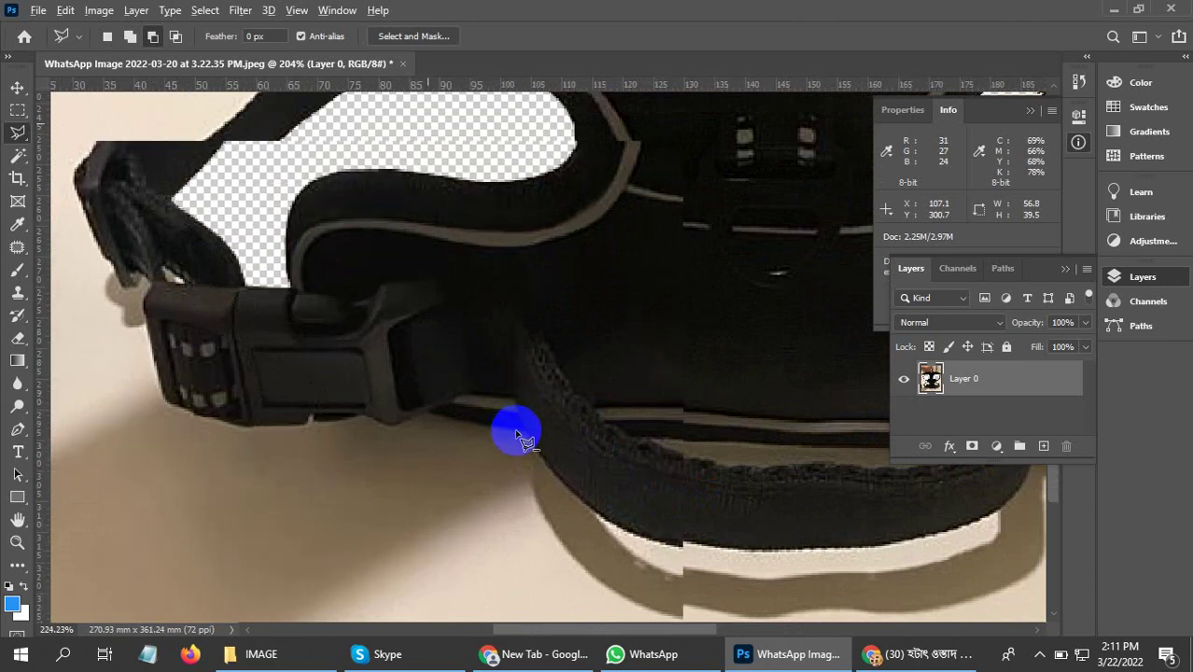
scroll(516, 434, up, 1)
scroll(493, 440, up, 1)
scroll(426, 440, up, 1)
scroll(426, 434, up, 2)
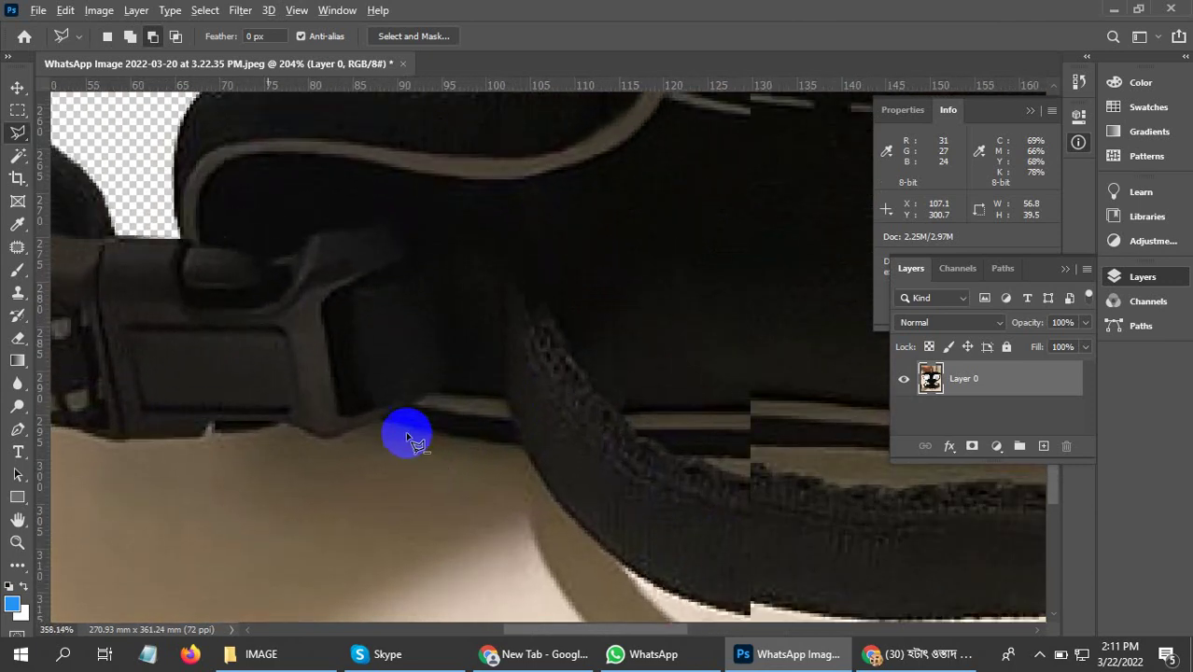
scroll(406, 432, up, 2)
scroll(397, 428, up, 2)
drag(381, 418, 373, 404)
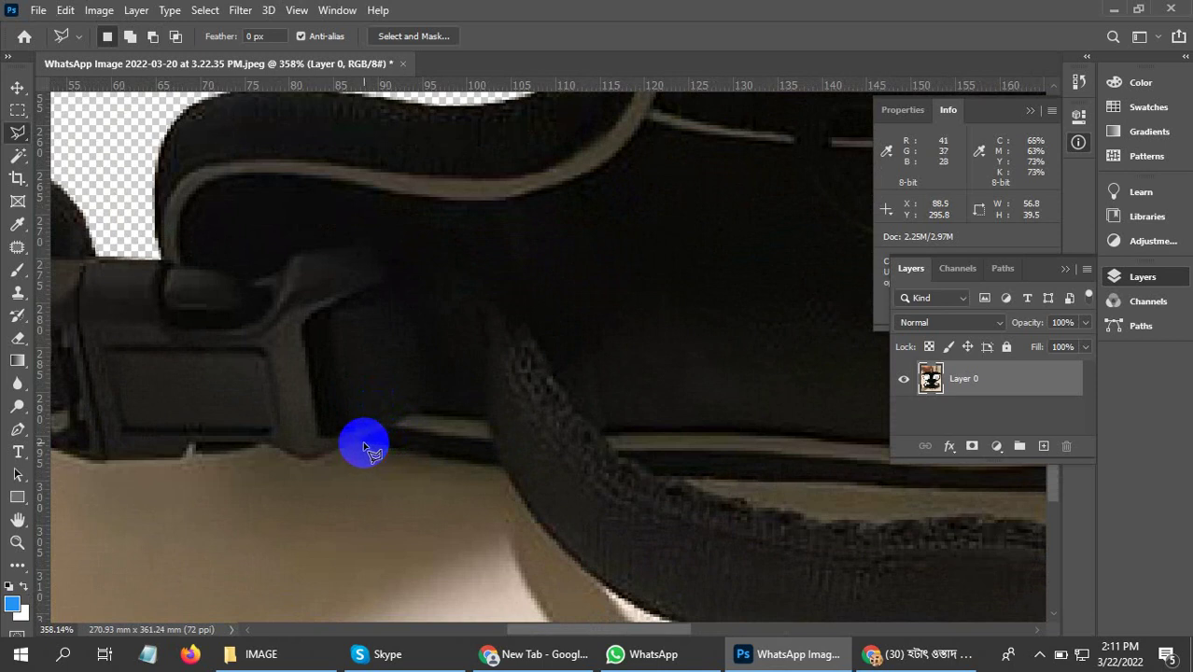
click(364, 445)
drag(442, 462, 496, 465)
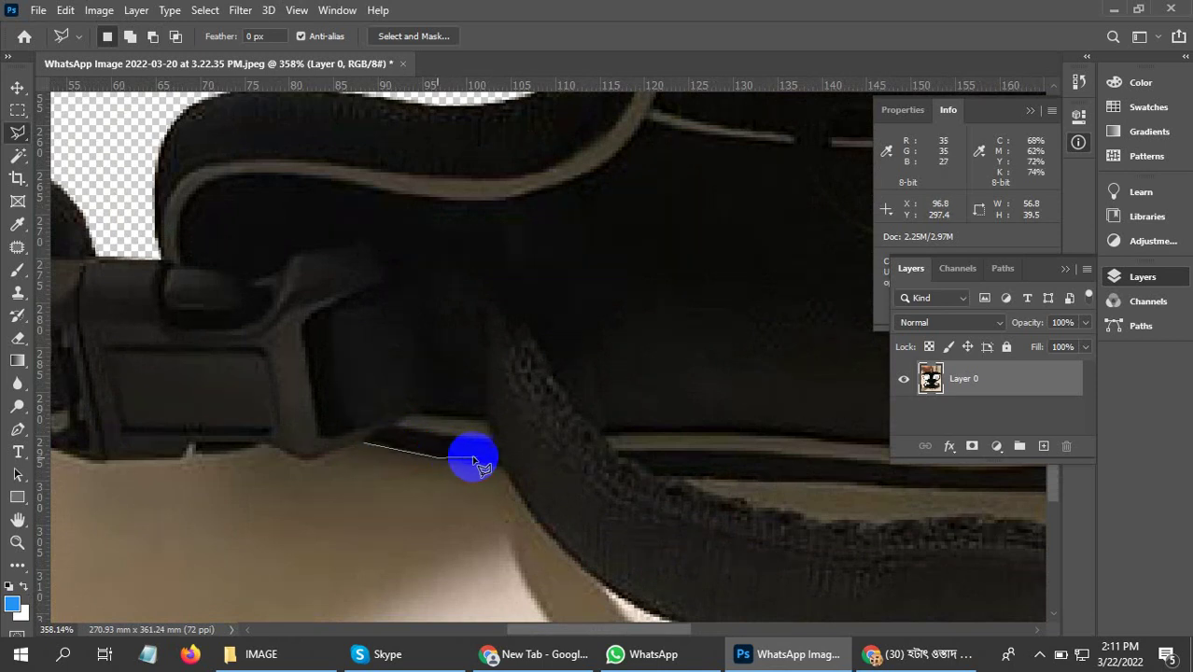
click(500, 464)
Continue the outline down the strap's lower edge, panning left along the strap.
scroll(447, 439, down, 3)
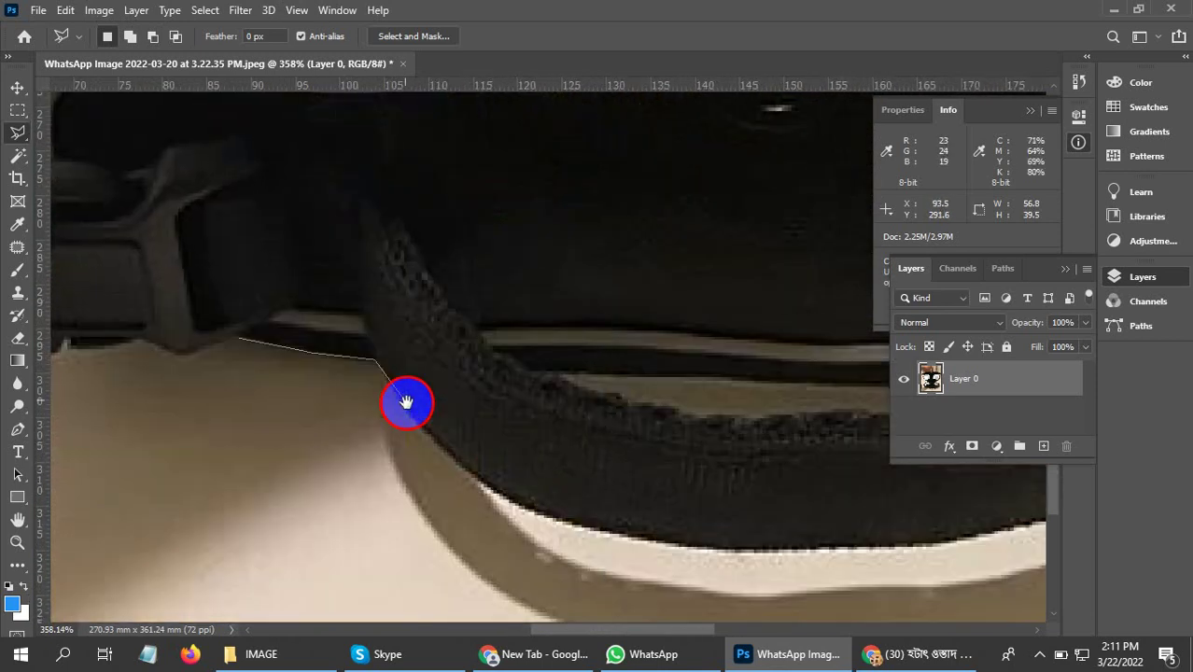
scroll(416, 425, right, 3)
click(411, 420)
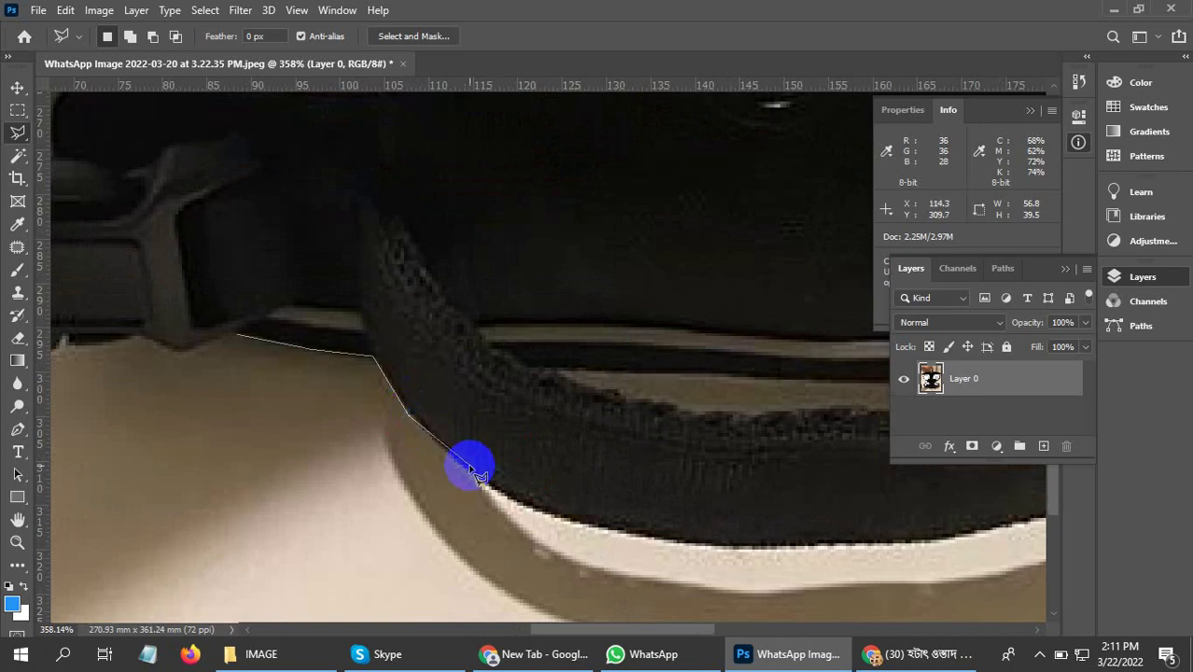
mouse_move(524, 498)
mouse_down()
mouse_move(341, 467)
mouse_move(480, 510)
mouse_move(661, 499)
mouse_move(498, 519)
mouse_move(679, 519)
mouse_move(702, 498)
mouse_move(523, 540)
mouse_move(589, 478)
mouse_move(624, 395)
mouse_move(617, 422)
mouse_move(359, 490)
mouse_move(448, 488)
mouse_move(439, 479)
mouse_move(671, 443)
mouse_move(740, 408)
mouse_move(778, 381)
mouse_move(773, 290)
mouse_move(805, 238)
mouse_move(779, 200)
mouse_move(768, 192)
mouse_move(732, 235)
mouse_move(560, 512)
mouse_move(581, 495)
mouse_move(597, 431)
mouse_move(597, 329)
mouse_move(579, 337)
mouse_move(546, 269)
mouse_move(527, 265)
mouse_move(505, 288)
mouse_move(341, 262)
mouse_move(379, 254)
mouse_move(138, 191)
mouse_move(207, 421)
mouse_move(202, 401)
mouse_move(325, 292)
mouse_move(413, 234)
mouse_move(194, 487)
mouse_move(266, 444)
mouse_move(301, 399)
mouse_move(406, 320)
mouse_move(240, 498)
mouse_move(297, 458)
mouse_move(376, 348)
mouse_move(341, 530)
mouse_move(401, 272)
mouse_move(404, 504)
mouse_move(411, 453)
mouse_up()
key(space)
key(space)
key(space)
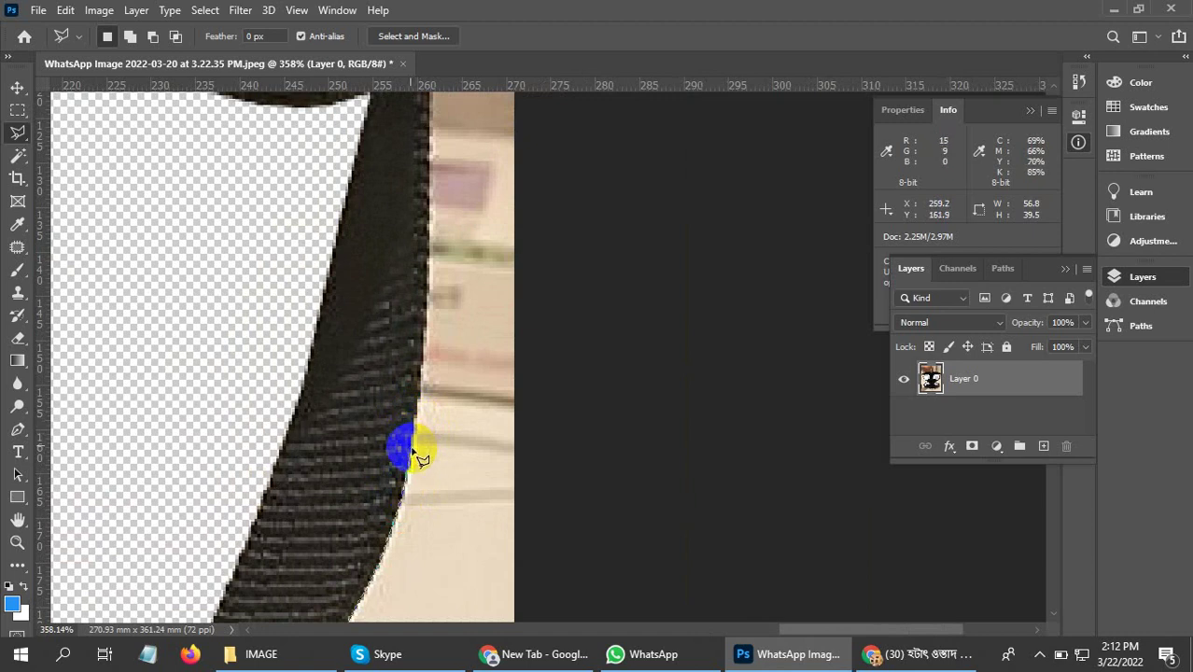
Extend the Polygonal Lasso outline up the strap's right edge toward the bag.
mouse_move(412, 452)
mouse_down()
mouse_move(411, 350)
mouse_move(426, 364)
mouse_up()
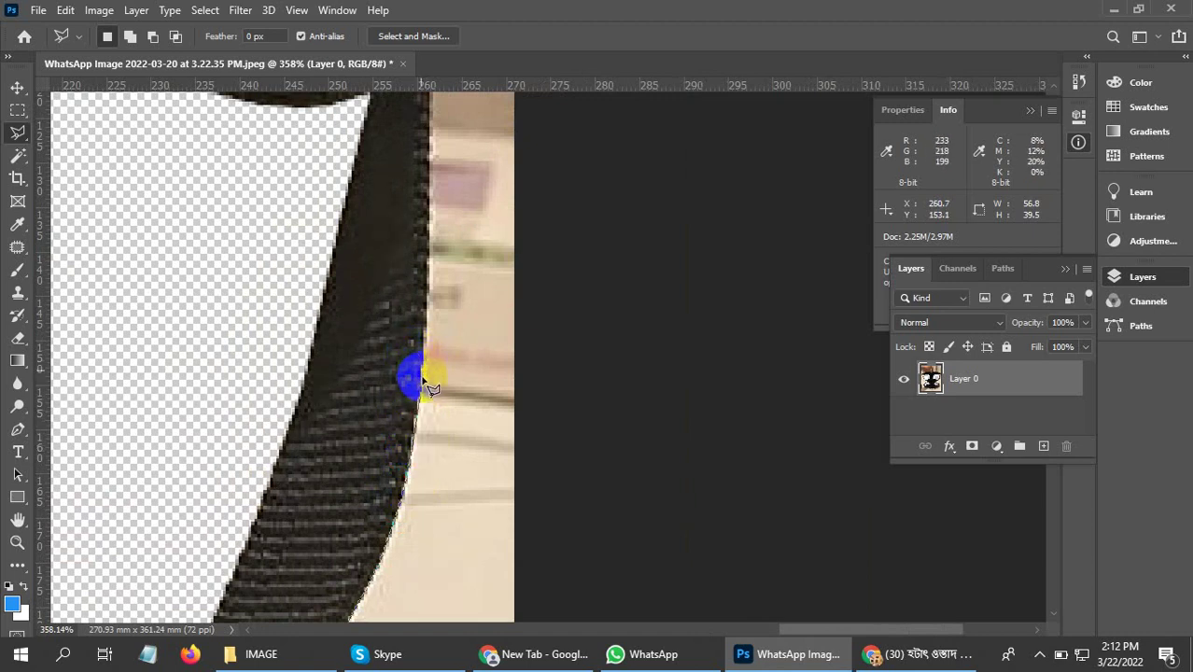
mouse_move(425, 381)
mouse_down()
mouse_move(434, 307)
mouse_move(427, 333)
mouse_up()
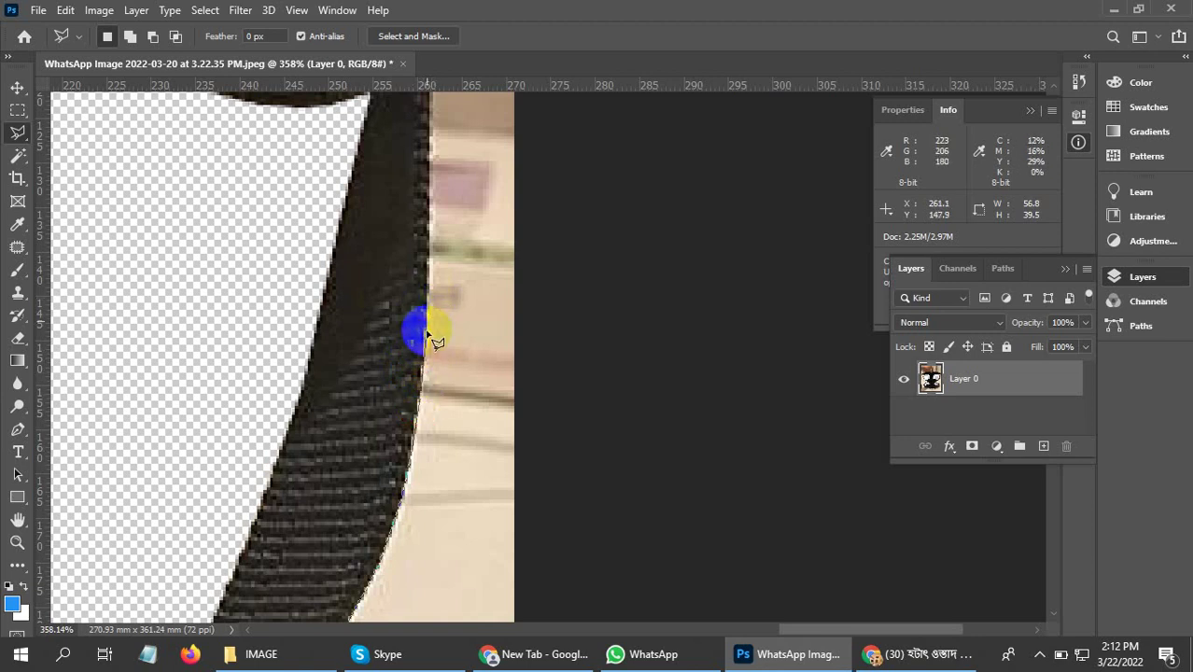
scroll(413, 308, up, 2)
scroll(408, 497, up, 1)
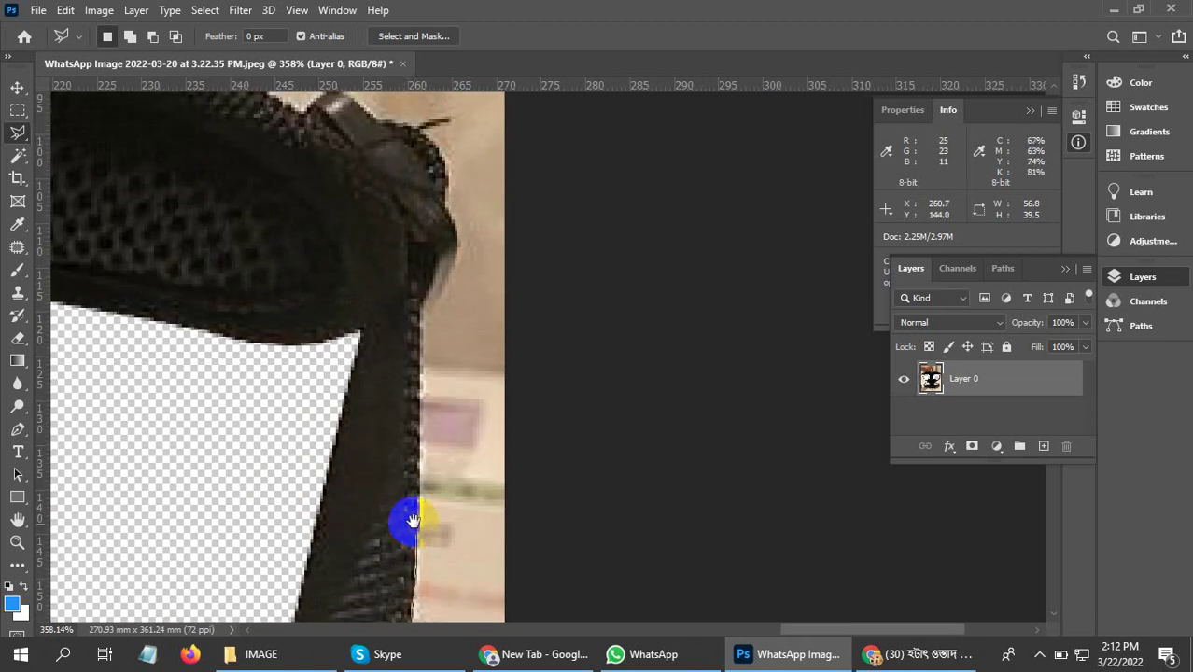
Carry the outline around the strap clip's top and left along the bag's upper edge.
mouse_move(420, 489)
mouse_down()
mouse_move(417, 315)
mouse_move(390, 437)
mouse_move(404, 391)
mouse_up()
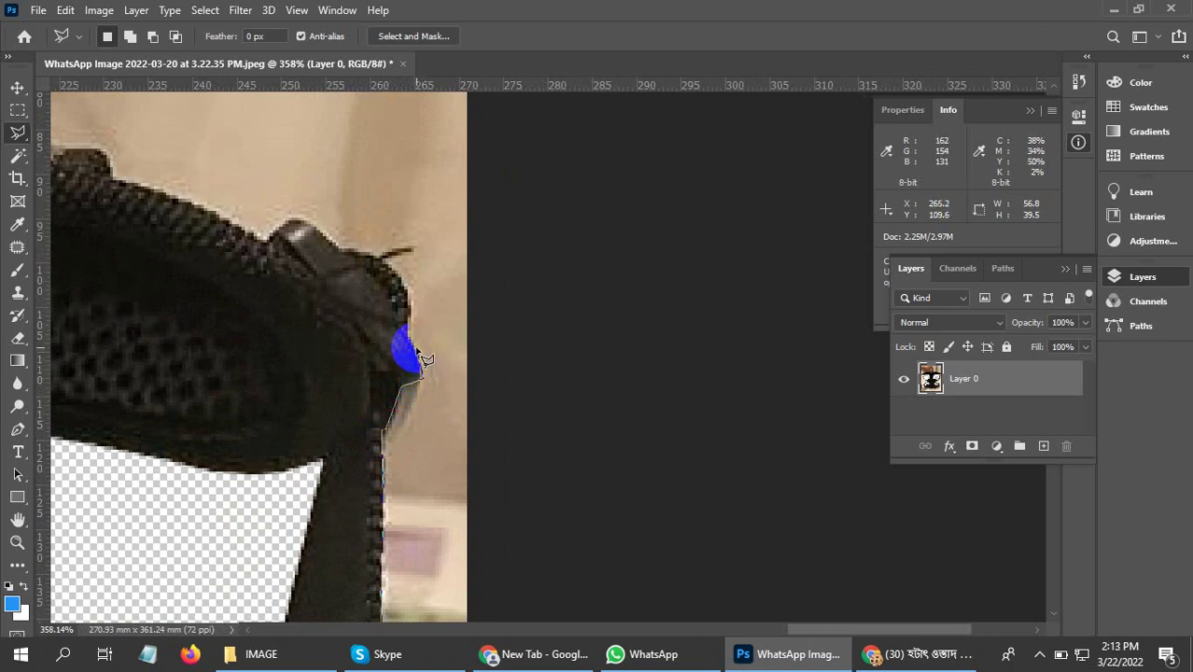
mouse_move(412, 349)
mouse_down()
mouse_move(420, 299)
mouse_move(393, 266)
mouse_move(331, 235)
mouse_up()
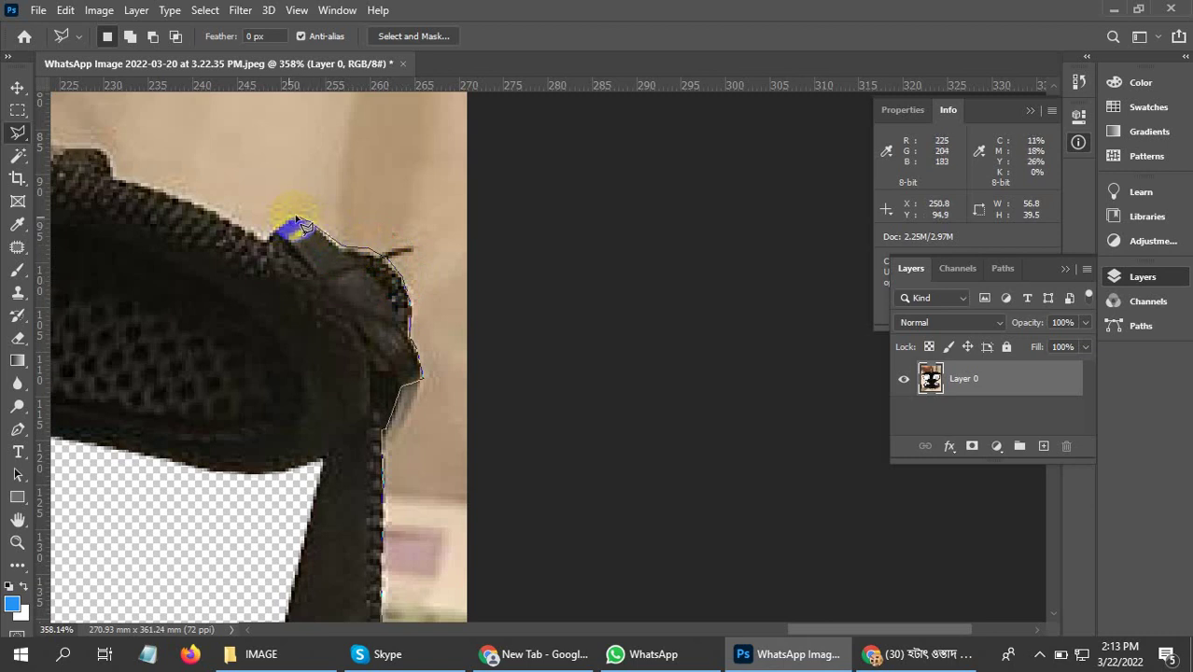
mouse_move(301, 224)
mouse_down()
mouse_move(291, 233)
mouse_move(473, 407)
mouse_move(506, 458)
mouse_move(374, 404)
mouse_move(351, 369)
mouse_move(235, 357)
mouse_move(661, 539)
mouse_move(338, 421)
mouse_move(546, 517)
mouse_move(760, 565)
mouse_move(858, 559)
mouse_move(712, 491)
mouse_move(576, 467)
mouse_move(273, 467)
mouse_move(762, 427)
mouse_up()
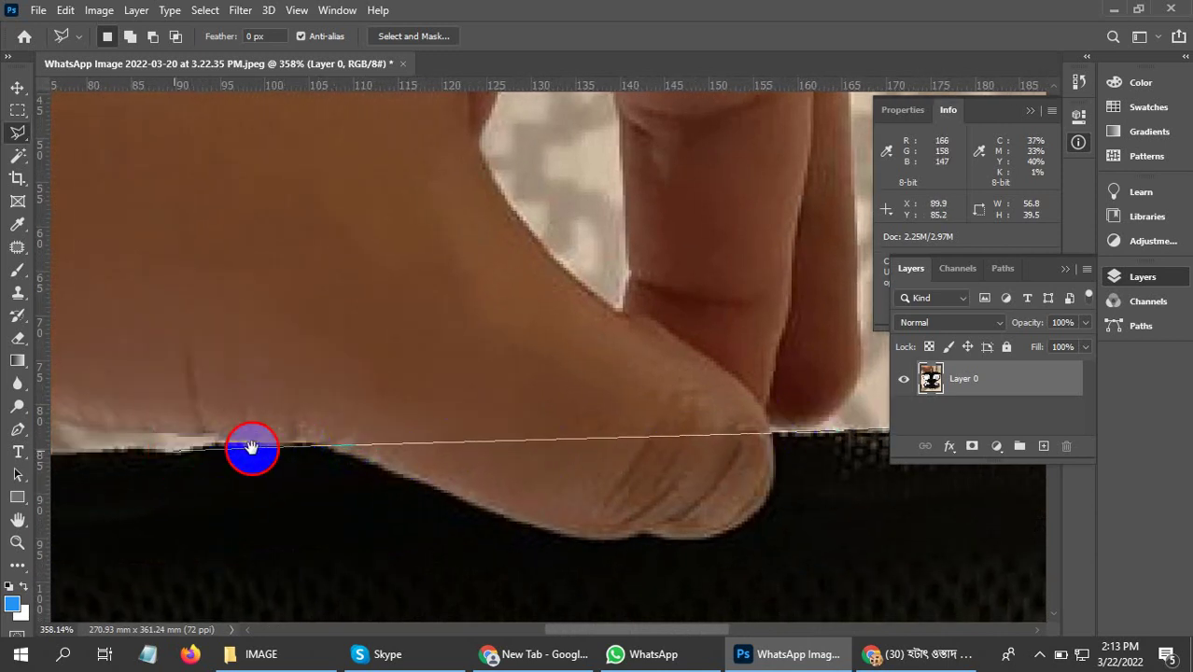
Trace the outline along the harness top, down the clip's left edge and back up the strap.
mouse_move(251, 449)
mouse_down()
mouse_move(607, 453)
mouse_move(400, 453)
mouse_move(381, 475)
mouse_move(256, 528)
mouse_move(224, 564)
mouse_move(614, 362)
mouse_move(482, 417)
mouse_move(483, 399)
mouse_move(453, 400)
mouse_move(375, 451)
mouse_move(341, 517)
mouse_up()
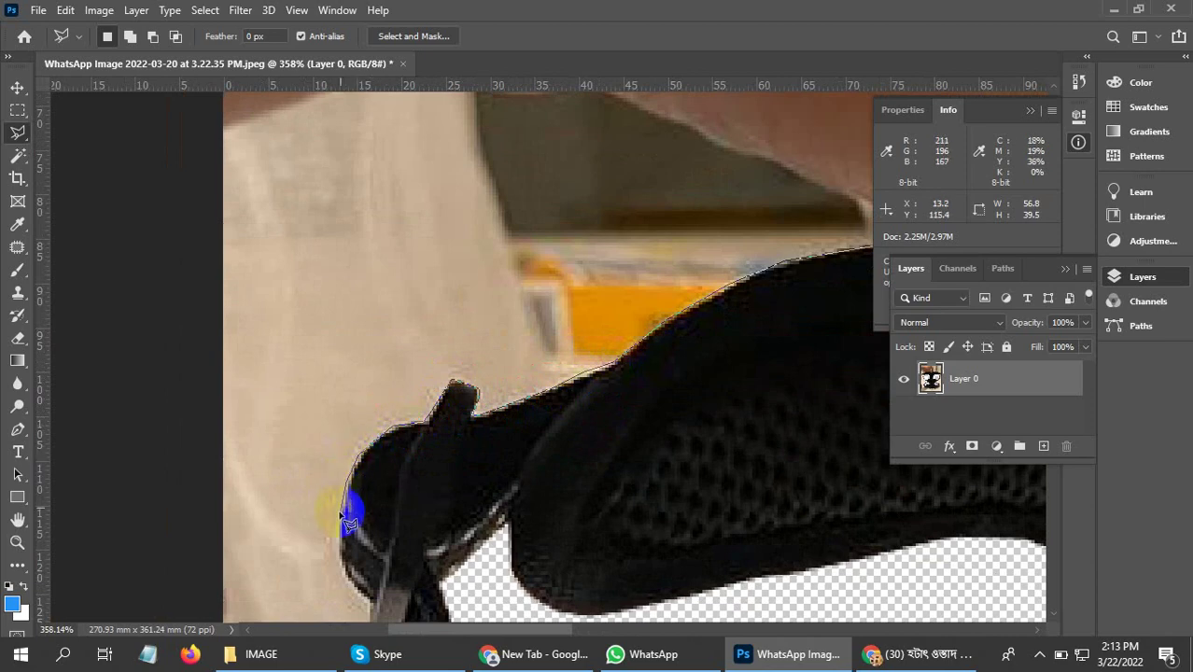
mouse_move(342, 560)
mouse_down()
mouse_move(315, 405)
mouse_move(338, 428)
mouse_move(350, 493)
mouse_up()
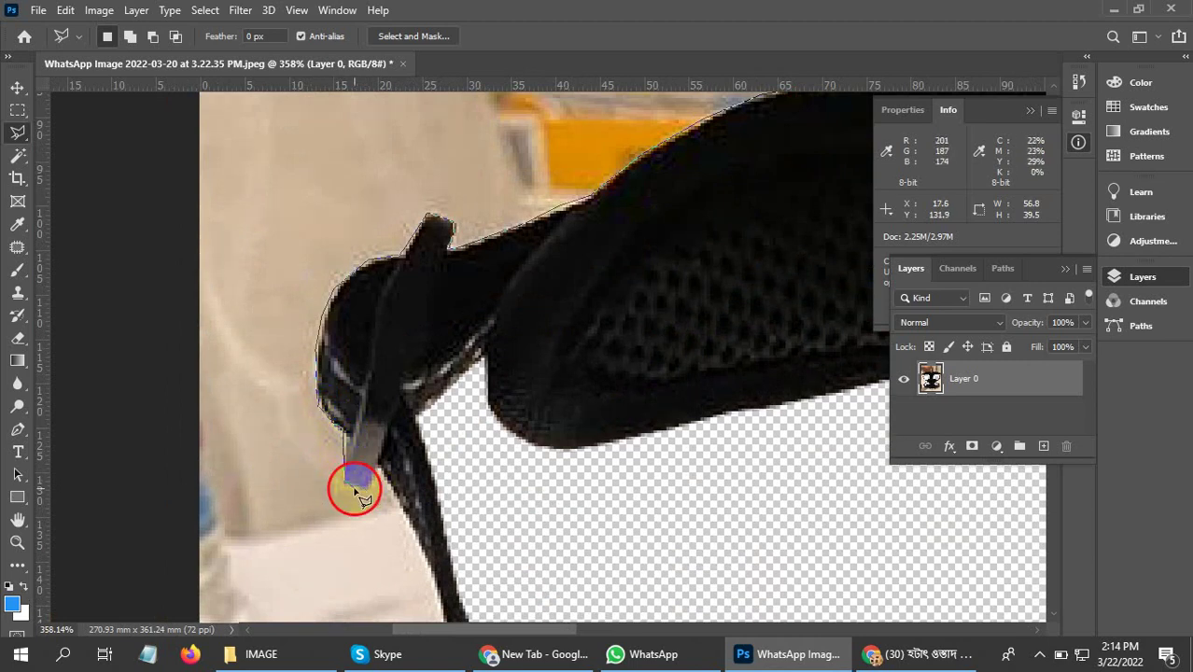
mouse_move(377, 497)
mouse_down()
mouse_move(381, 478)
mouse_move(400, 490)
mouse_move(359, 258)
mouse_move(399, 437)
mouse_move(373, 253)
mouse_up()
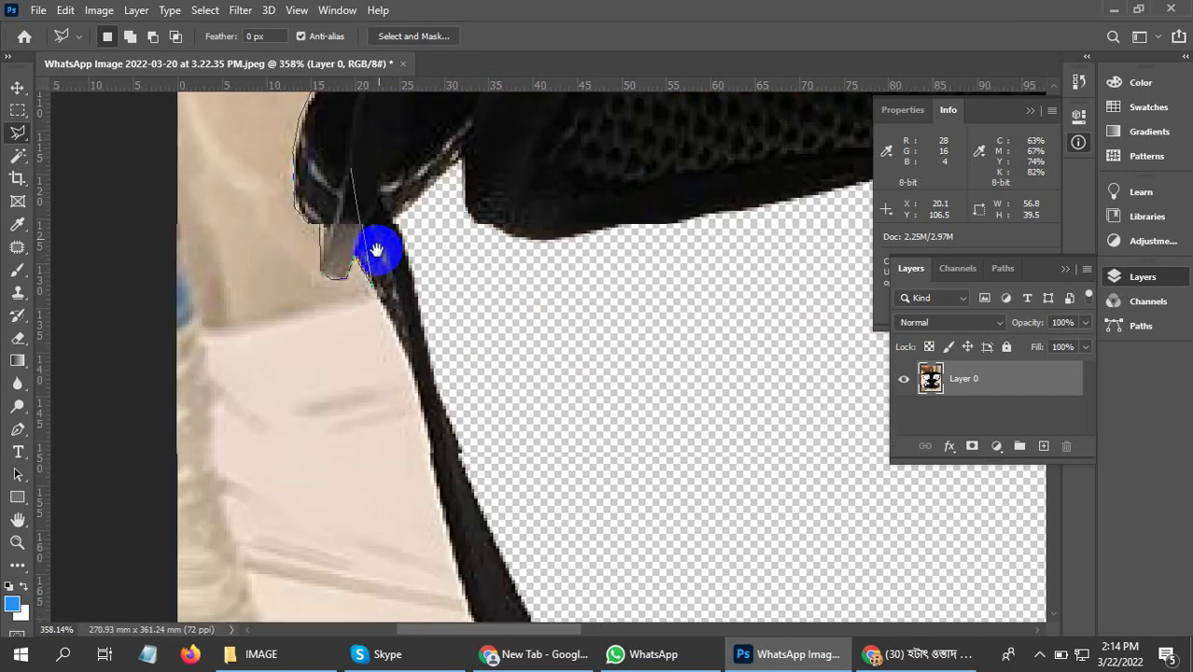
mouse_move(398, 345)
mouse_down()
mouse_move(379, 310)
mouse_move(439, 459)
mouse_move(400, 246)
mouse_move(425, 278)
mouse_move(501, 492)
mouse_move(519, 484)
mouse_move(568, 526)
mouse_move(399, 300)
mouse_move(484, 393)
mouse_move(759, 543)
mouse_move(639, 298)
mouse_move(658, 332)
mouse_move(519, 378)
mouse_move(448, 418)
mouse_move(269, 583)
mouse_move(200, 587)
mouse_move(398, 429)
mouse_up()
drag(382, 441, 392, 440)
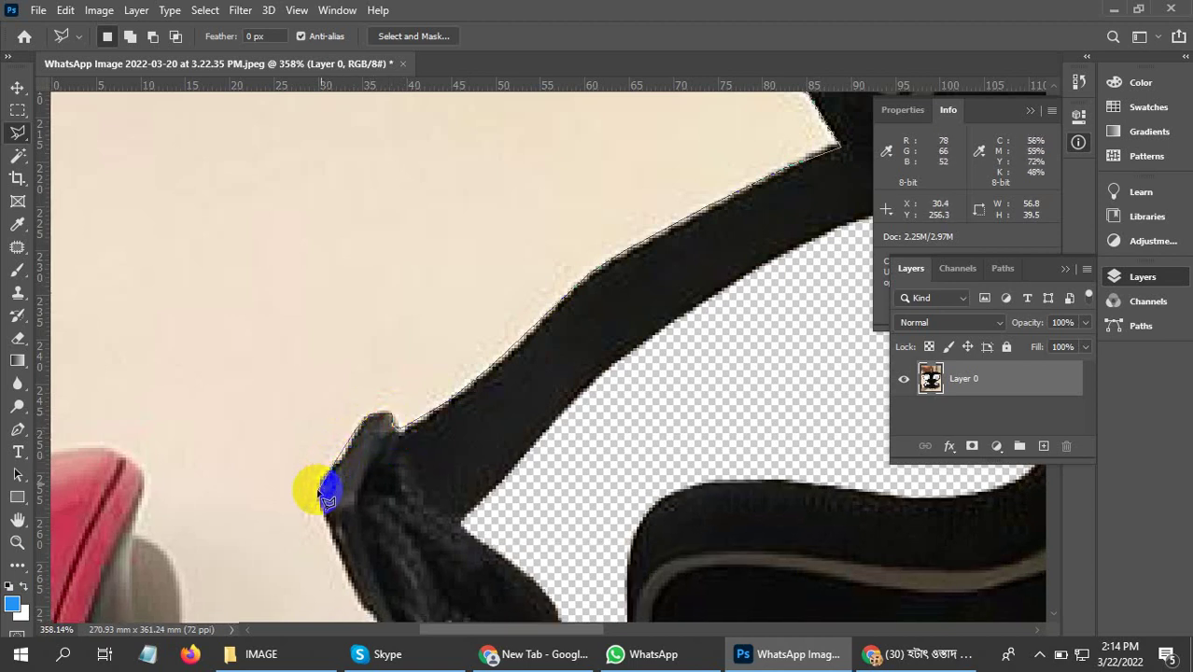
Trace the outline right along the buckle's bottom edge toward the starting point.
drag(318, 491, 271, 322)
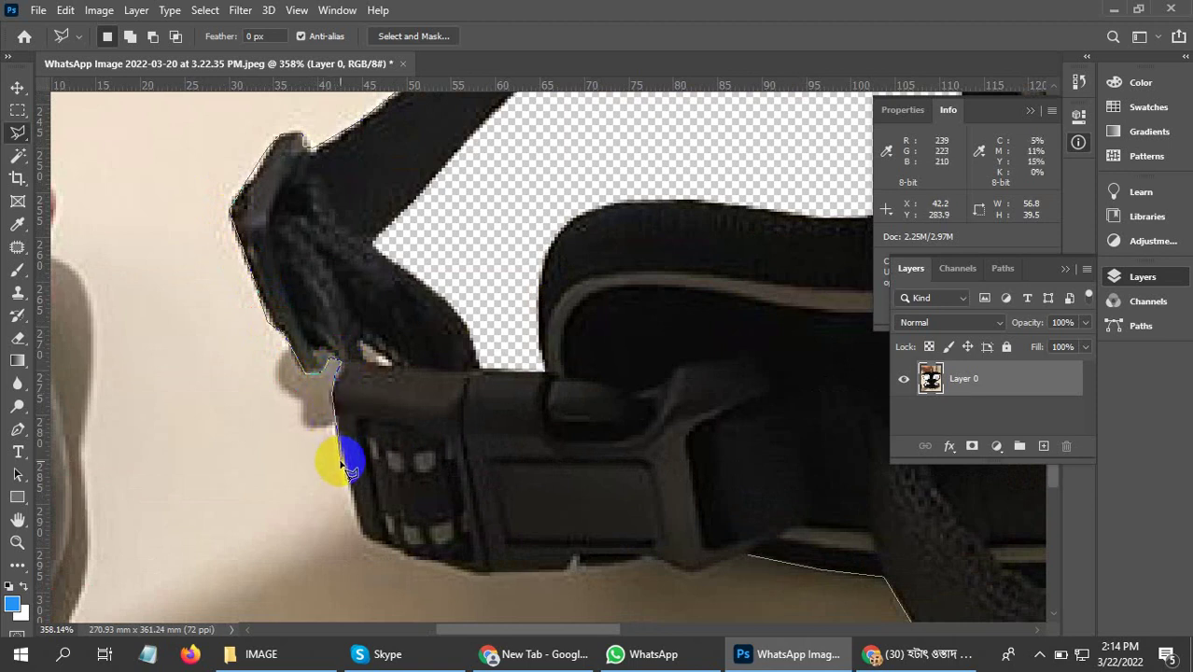
mouse_move(344, 476)
mouse_down()
mouse_move(253, 191)
mouse_move(266, 192)
mouse_move(267, 265)
mouse_up()
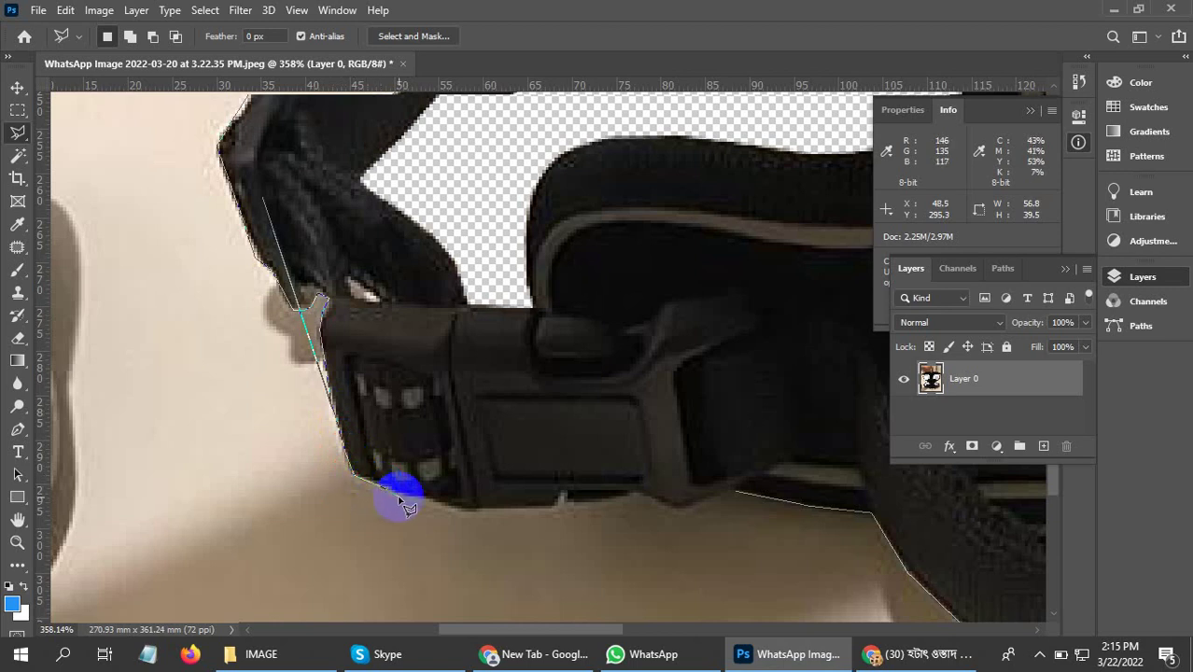
click(452, 510)
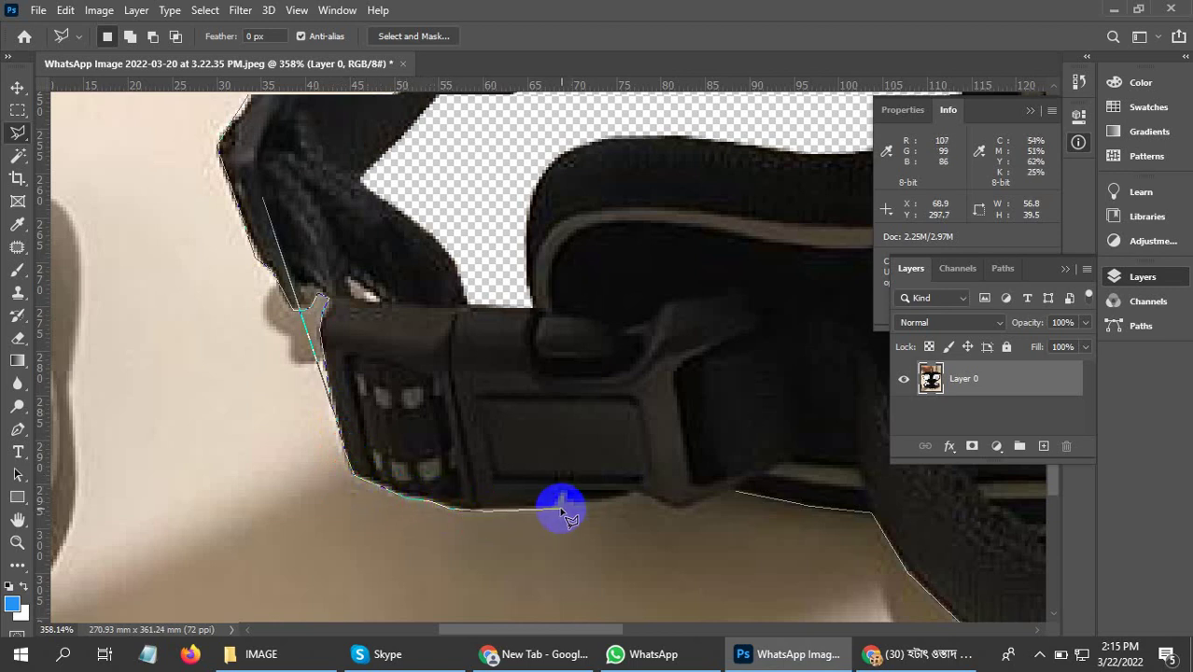
click(598, 511)
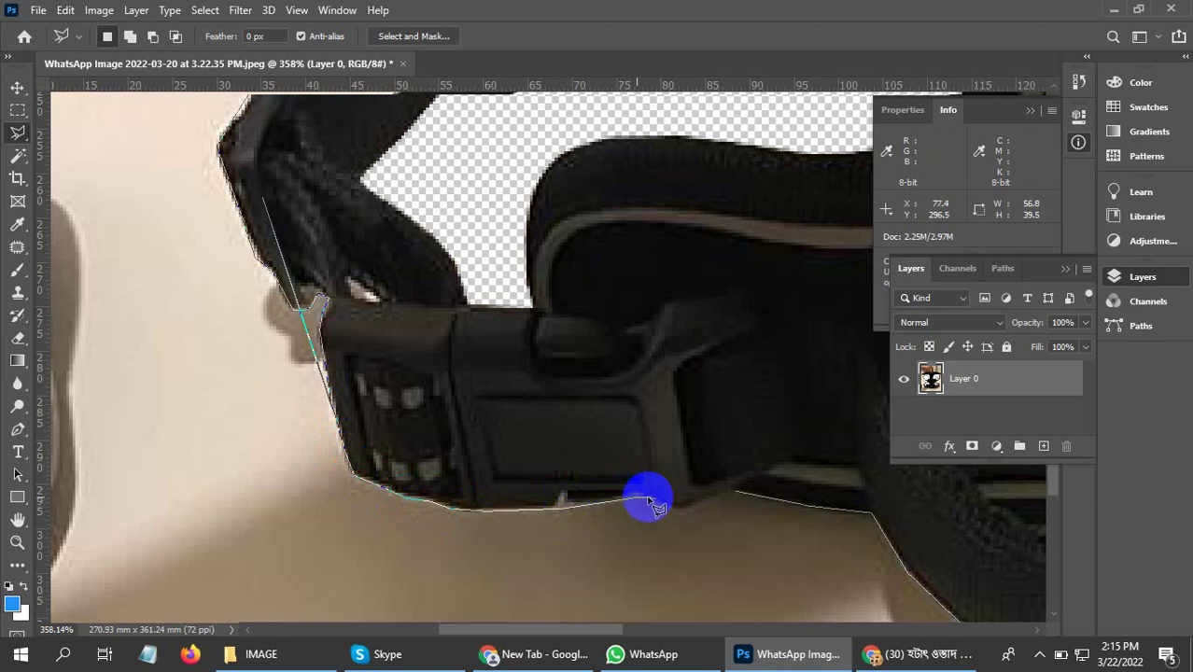
click(682, 513)
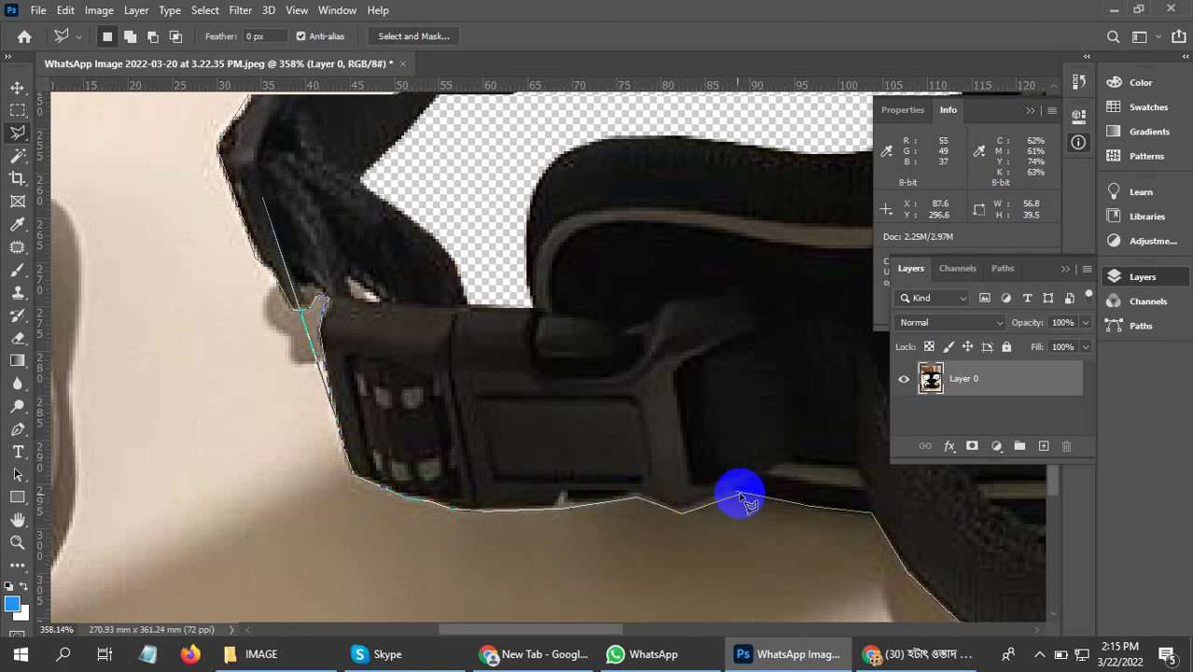
Close the Polygonal Lasso outline into a selection around the harness edge.
click(739, 495)
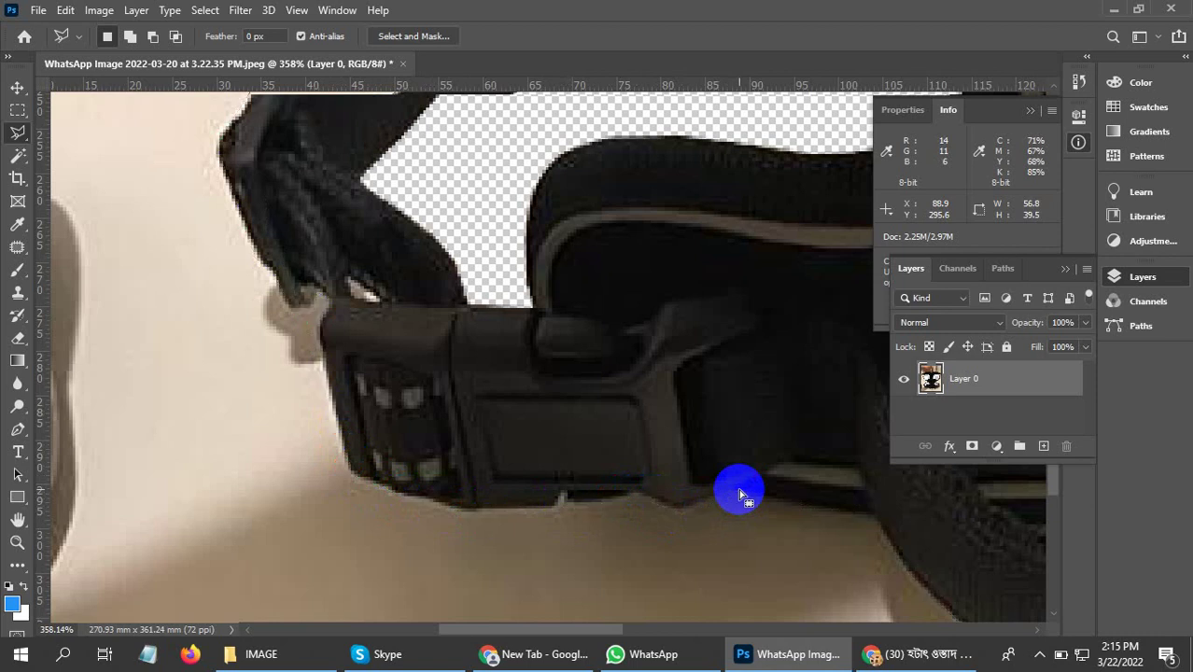
scroll(555, 484, down, 1)
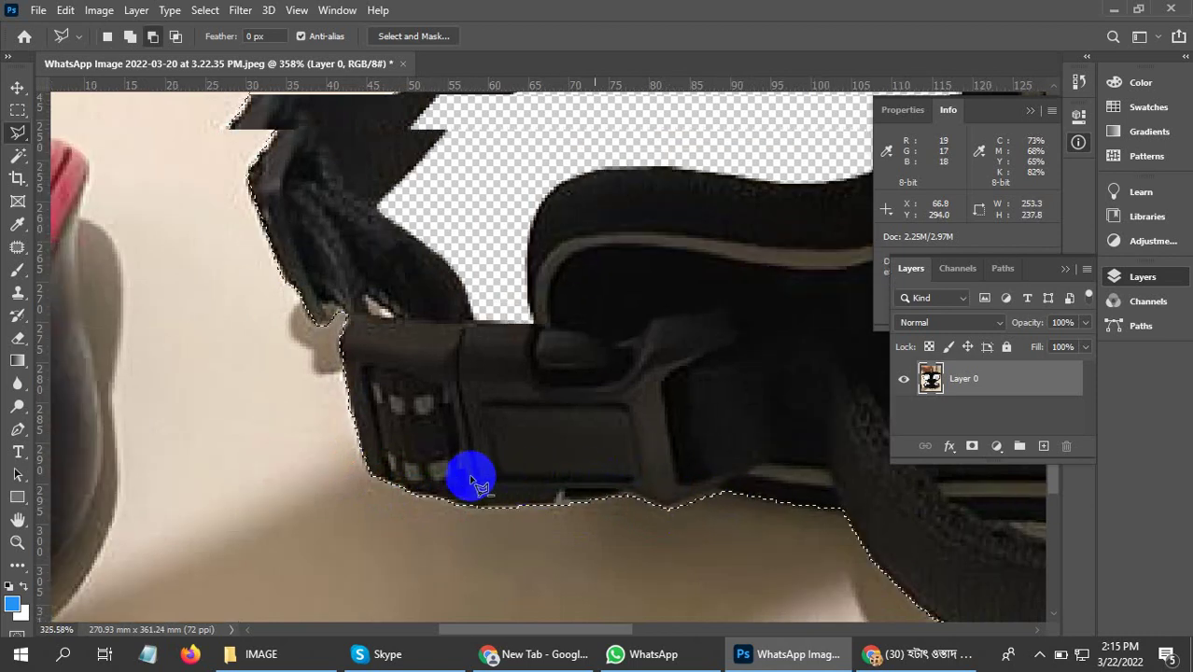
scroll(472, 481, down, 2)
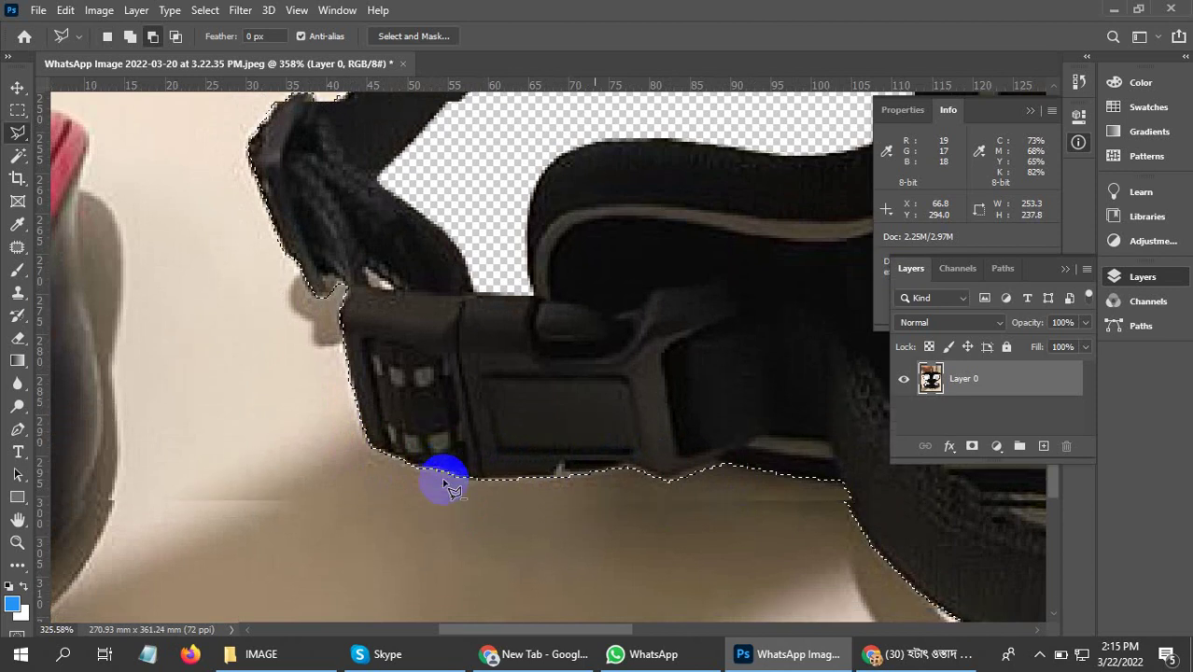
scroll(451, 489, down, 2)
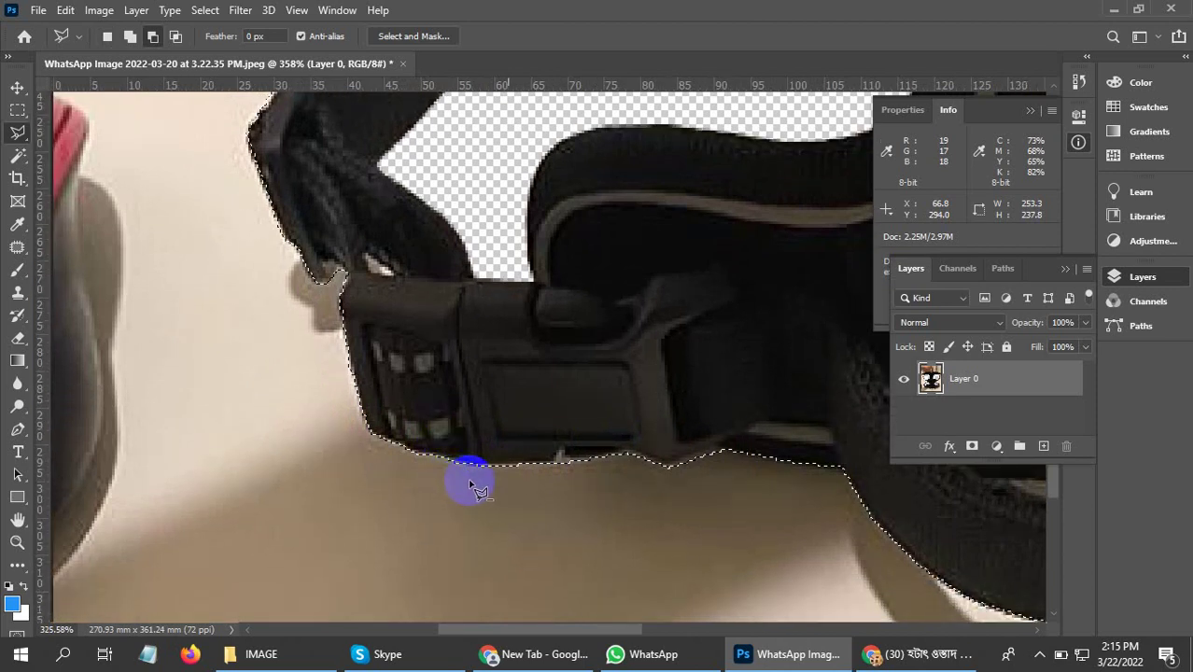
scroll(474, 486, up, 1)
scroll(467, 486, down, 1)
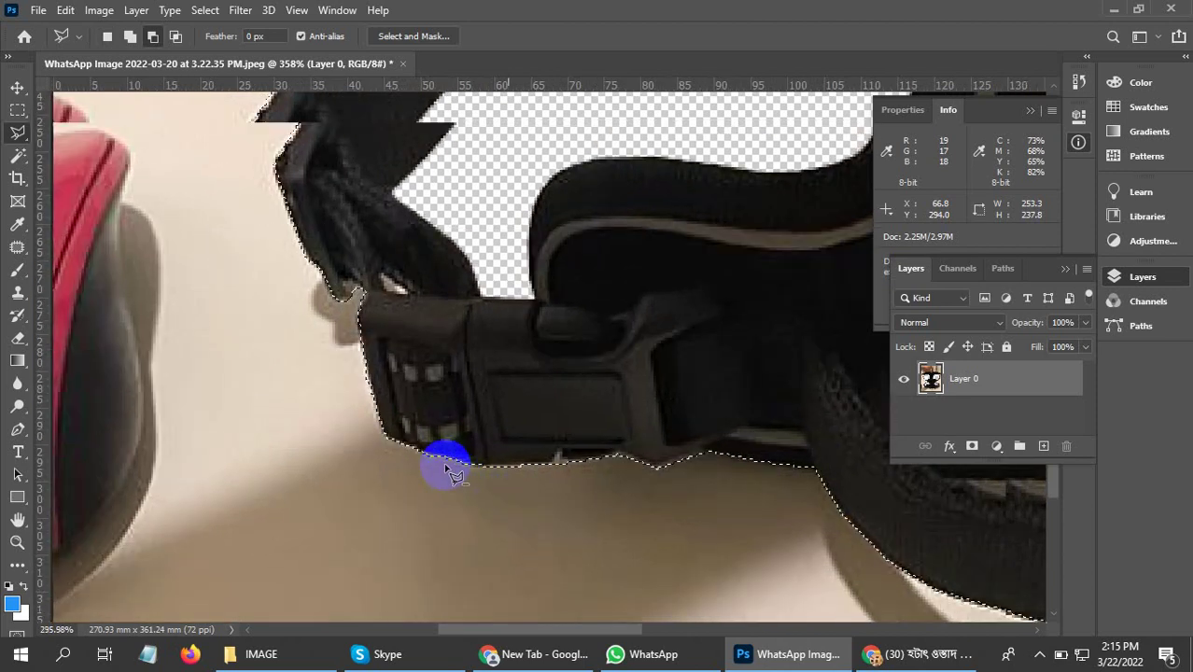
scroll(457, 481, right, 1)
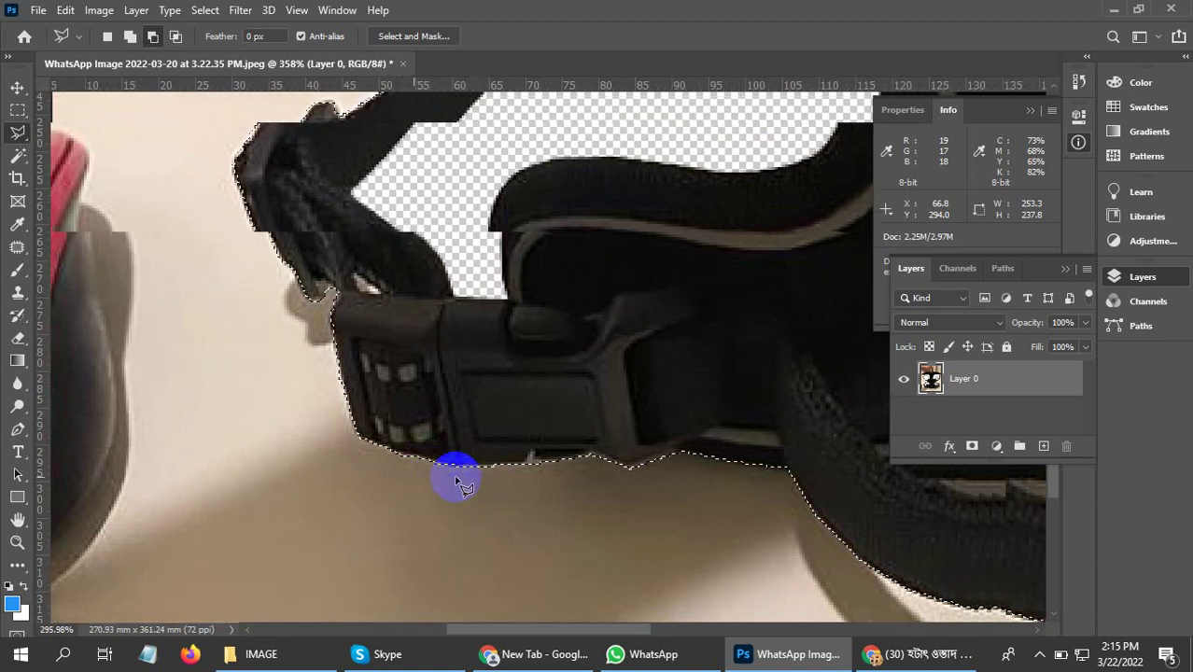
Zoom out to about 170% to view the whole selected harness edge.
scroll(457, 481, right, 1)
scroll(458, 481, right, 1)
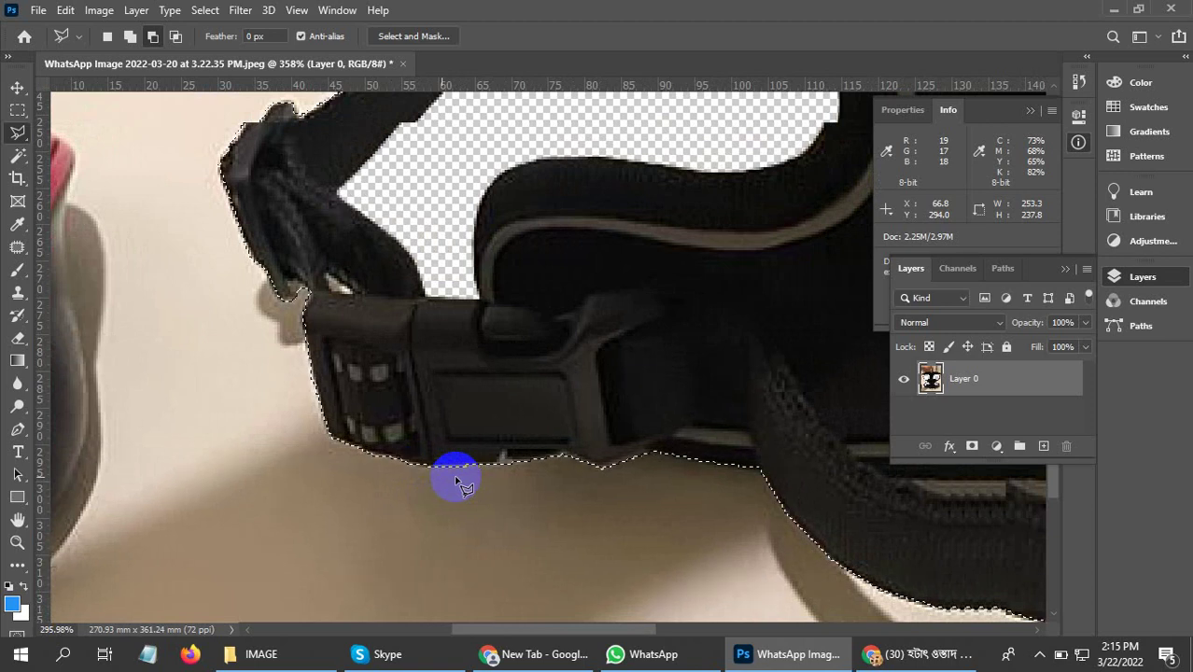
scroll(457, 481, down, 1)
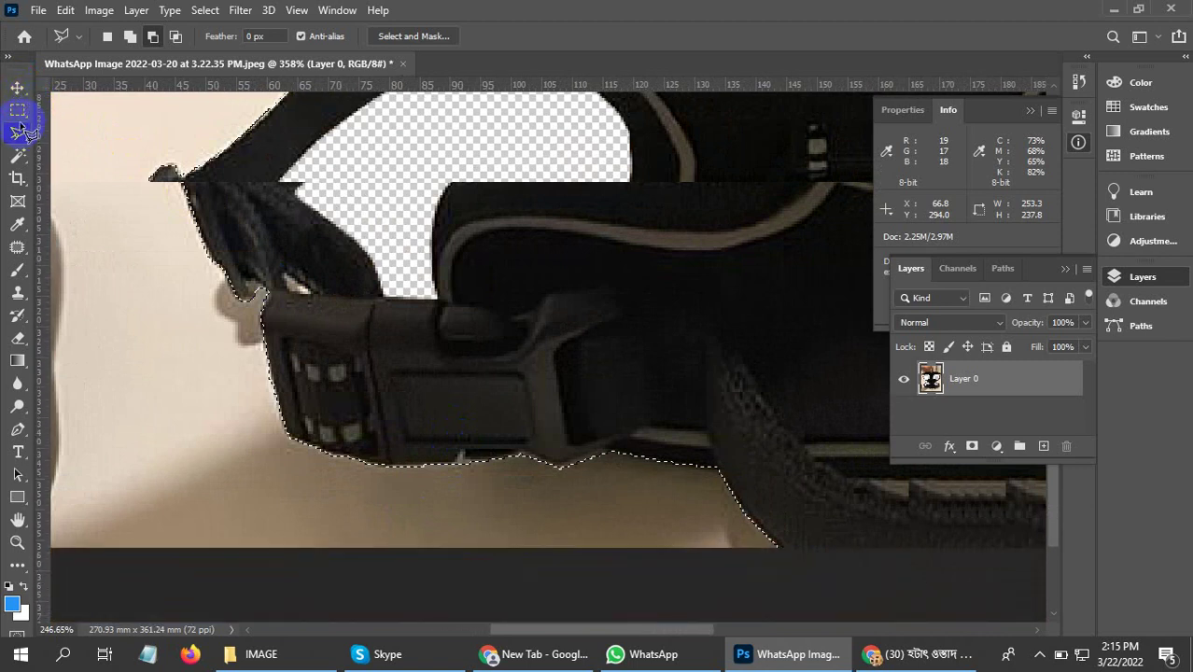
click(399, 400)
scroll(509, 430, down, 2)
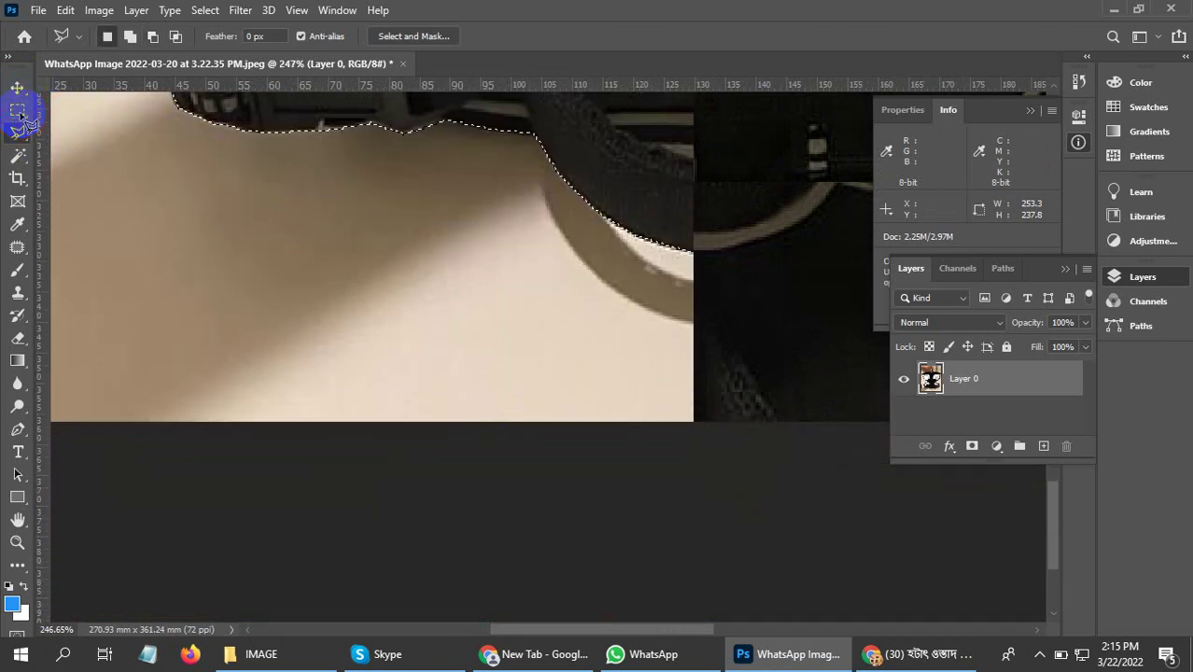
key(ctrl+minus)
click(329, 394)
scroll(345, 420, down, 2)
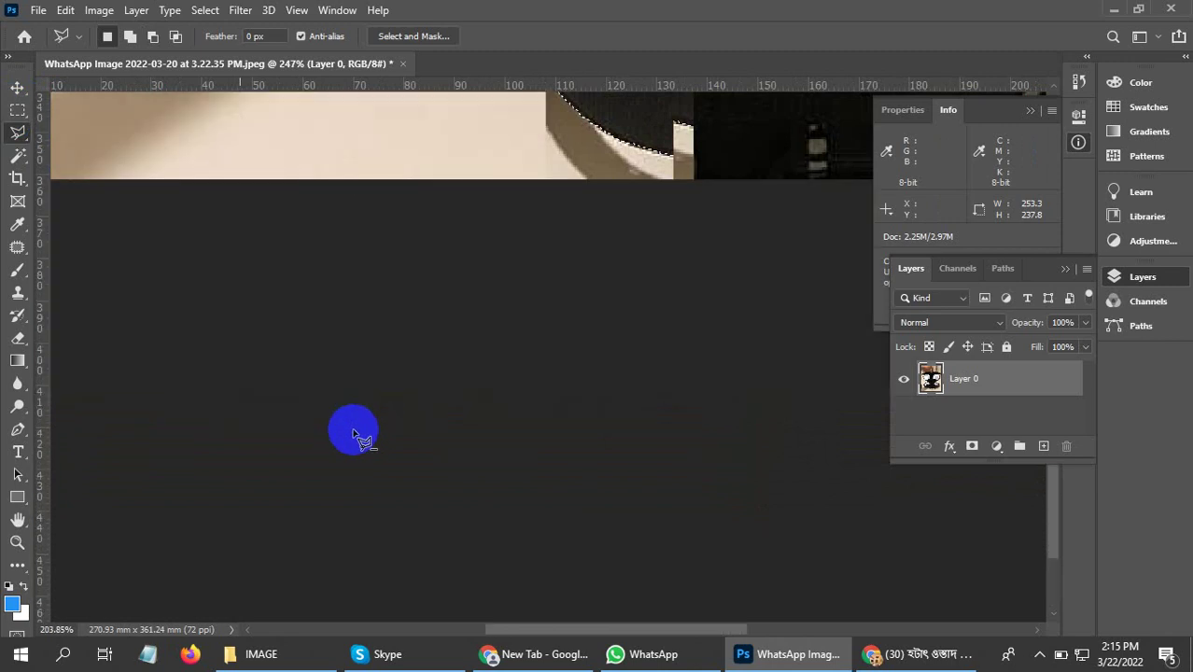
Choose the Rectangular Marquee, zoom out to 140%, and hold Shift for Add to Selection.
key(v)
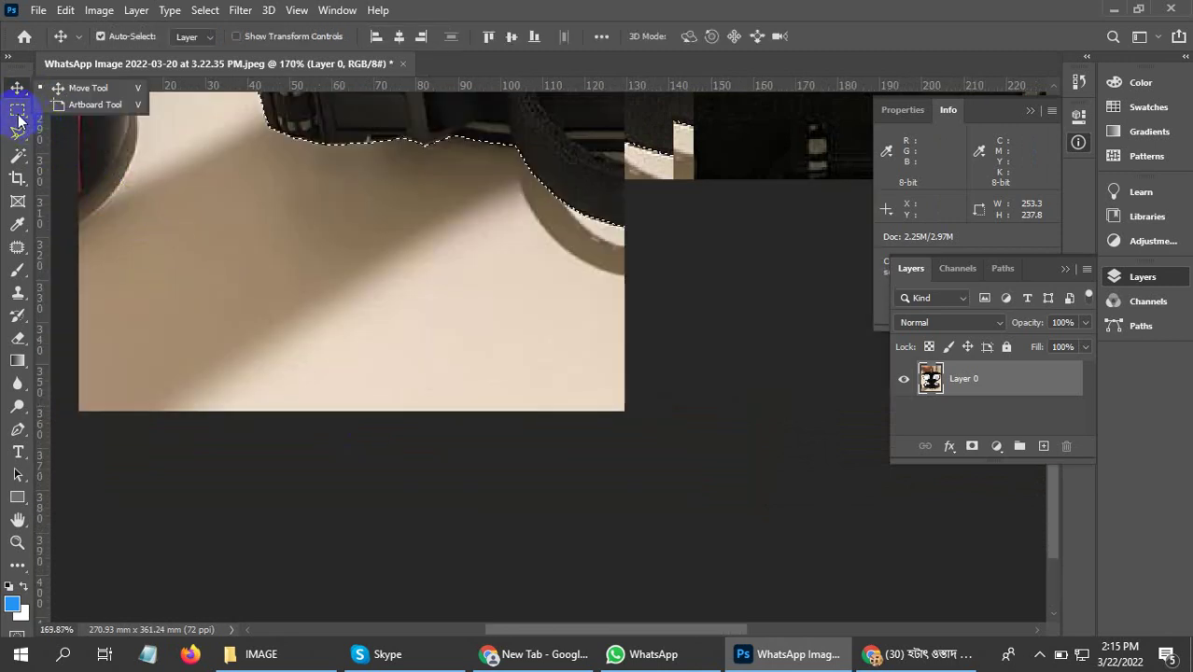
right_click(16, 114)
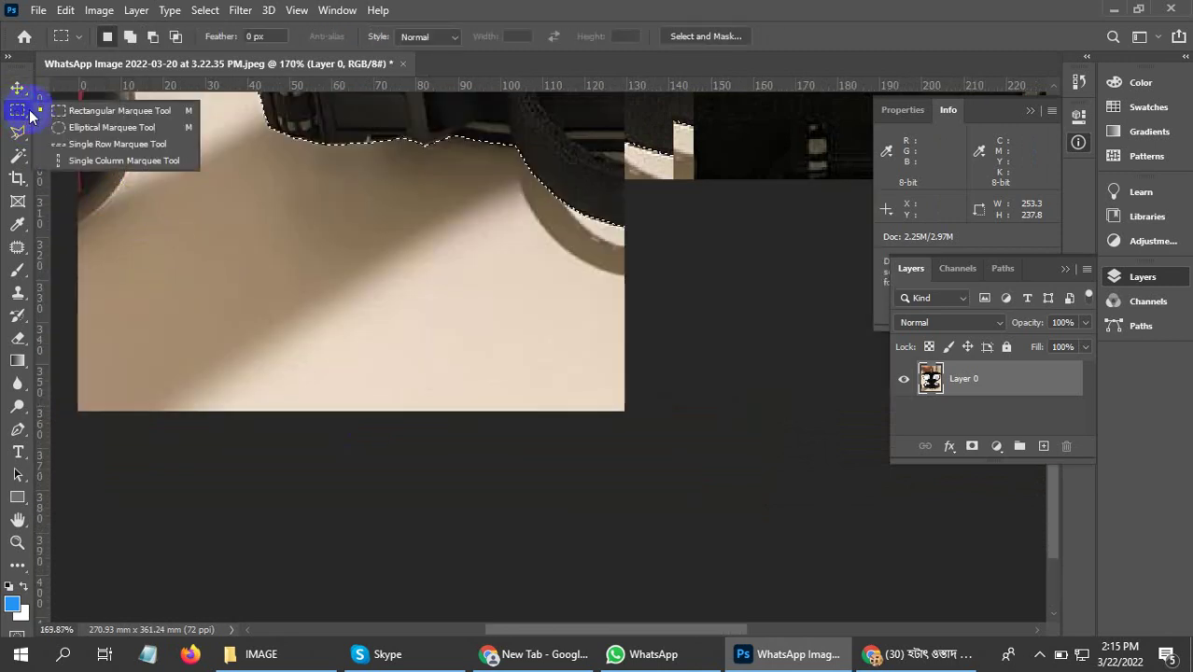
click(66, 106)
scroll(66, 106, down, 1)
scroll(347, 513, down, 1)
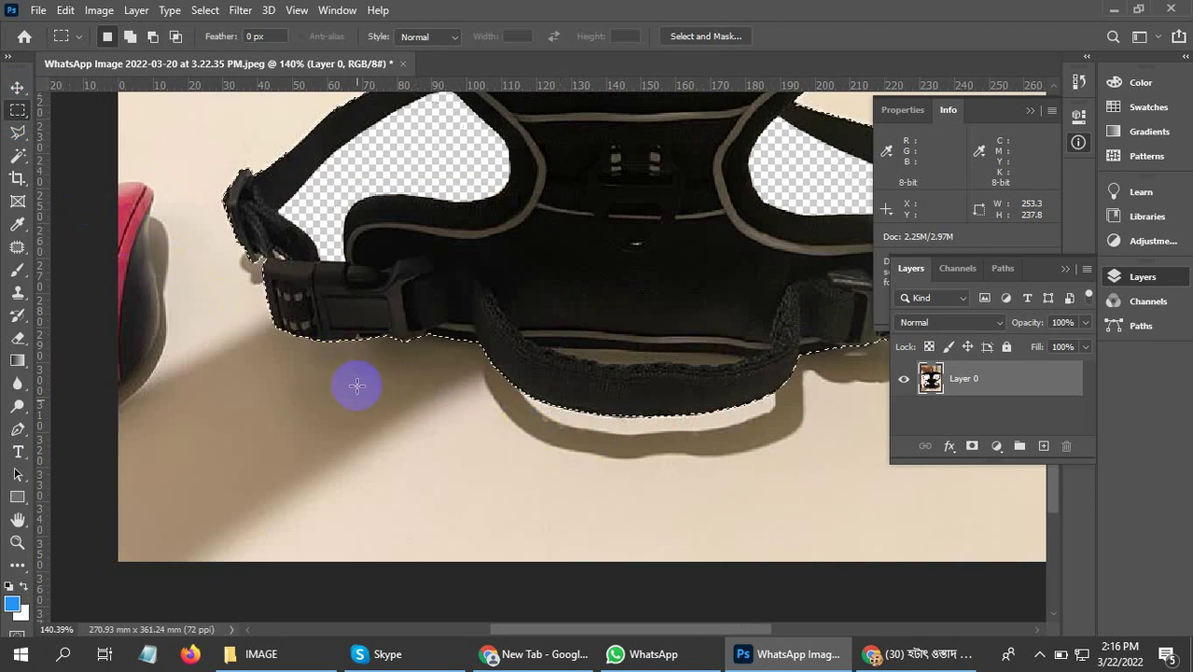
scroll(356, 393, up, 1)
scroll(356, 393, up, 2)
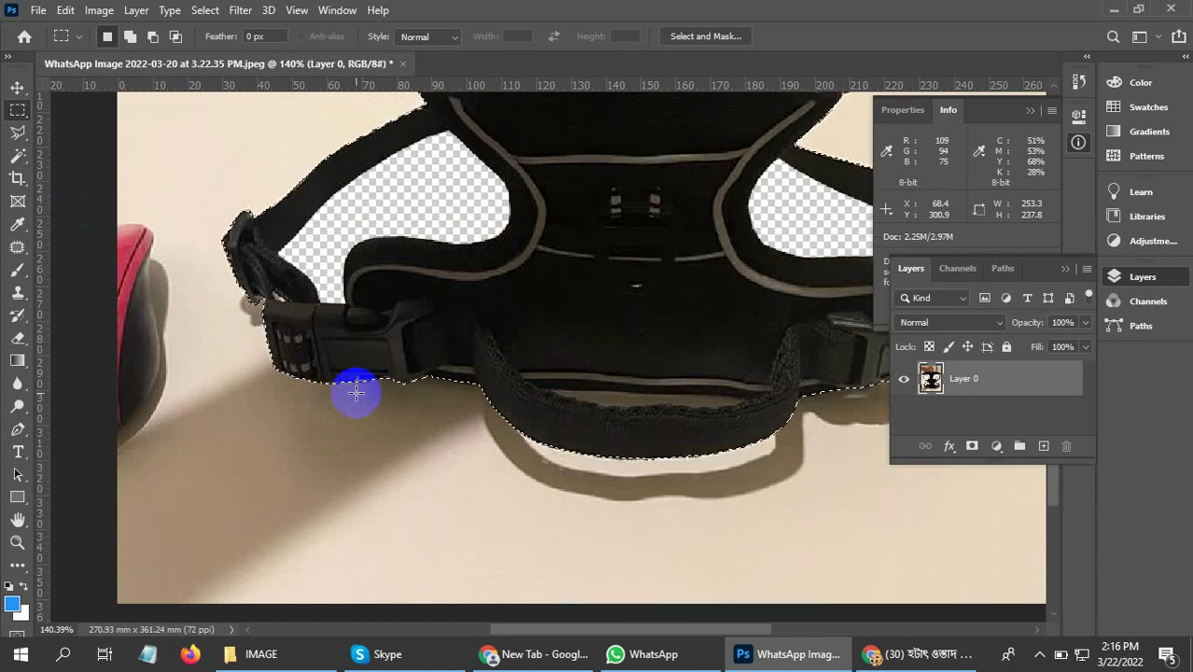
key(shift)
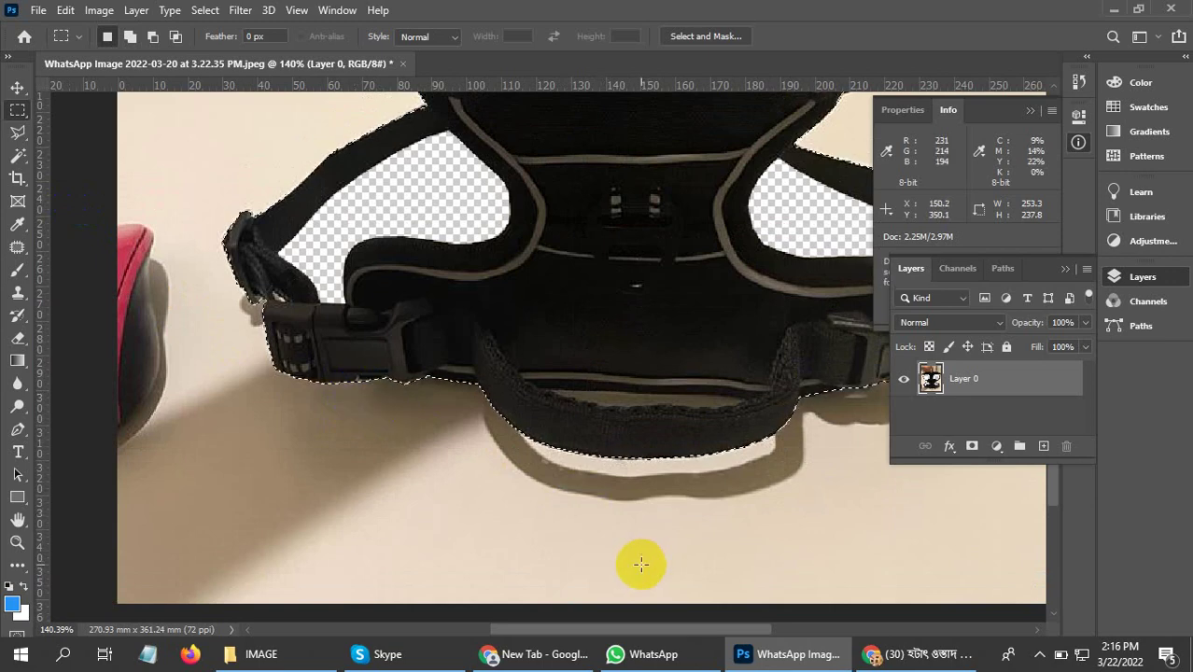
click(59, 56)
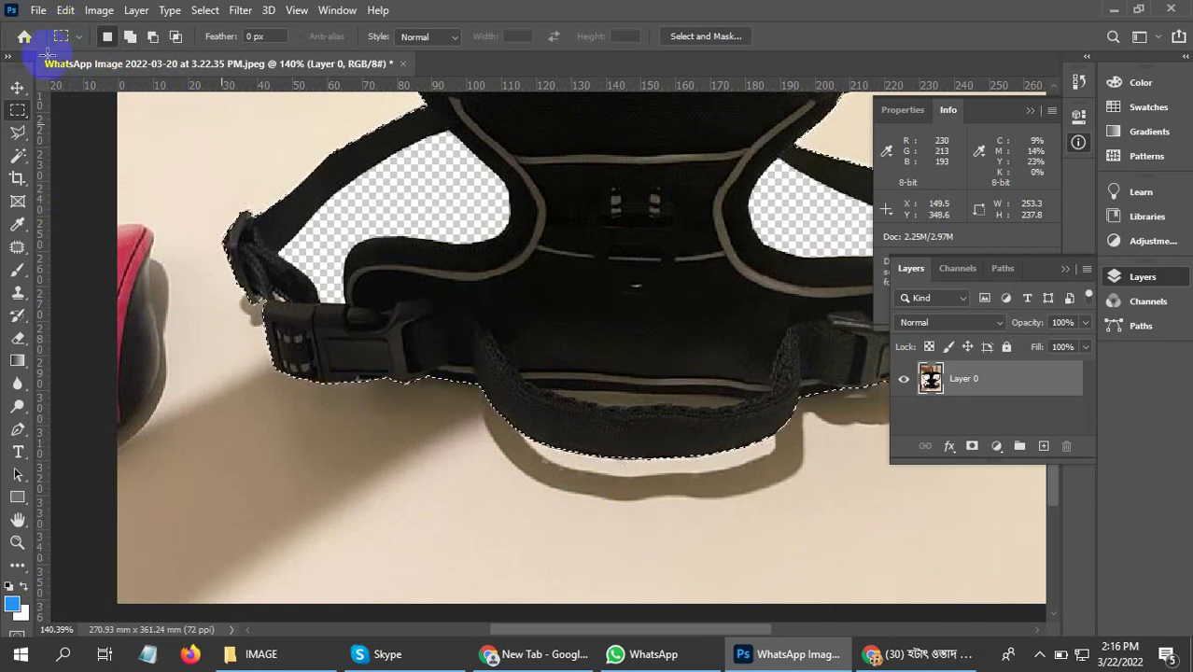
Create a 625 × 630 px white document and paste the harness cut-out as Layer 1.
key(ctrl+n)
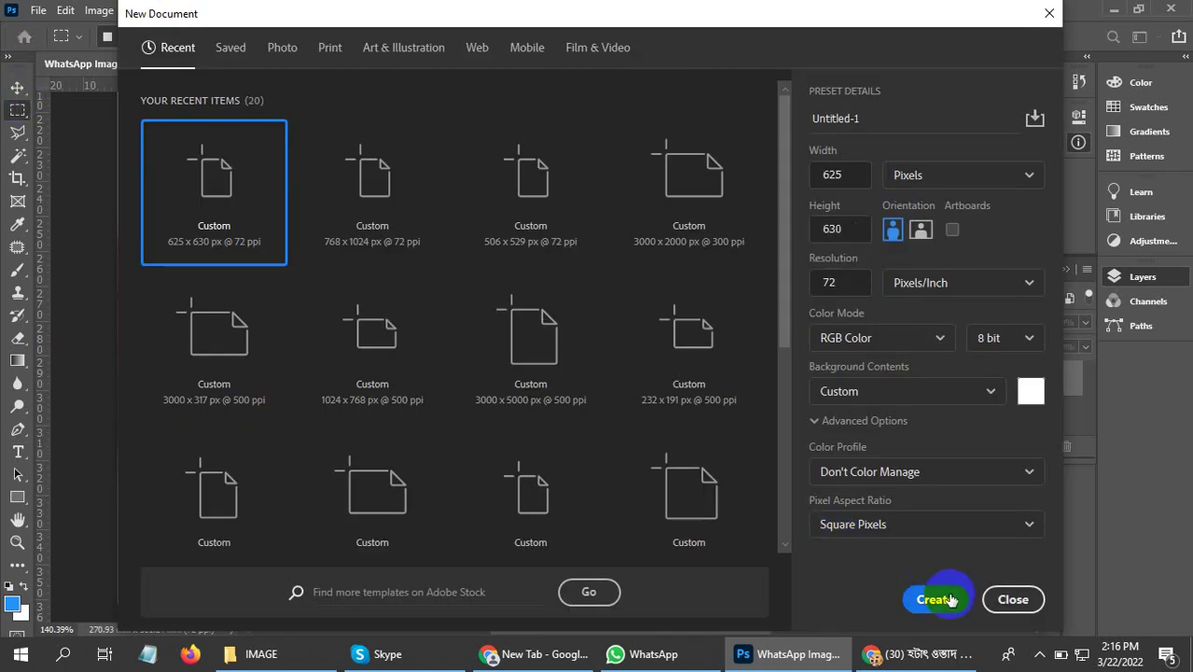
click(935, 599)
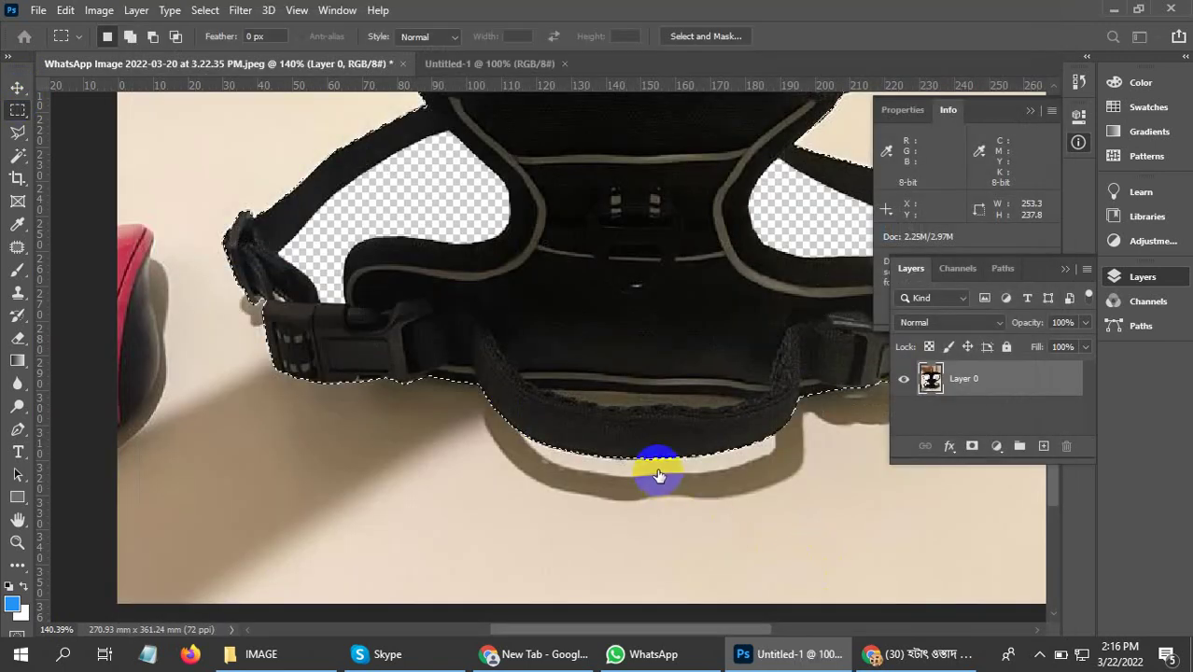
key(ctrl+Tab)
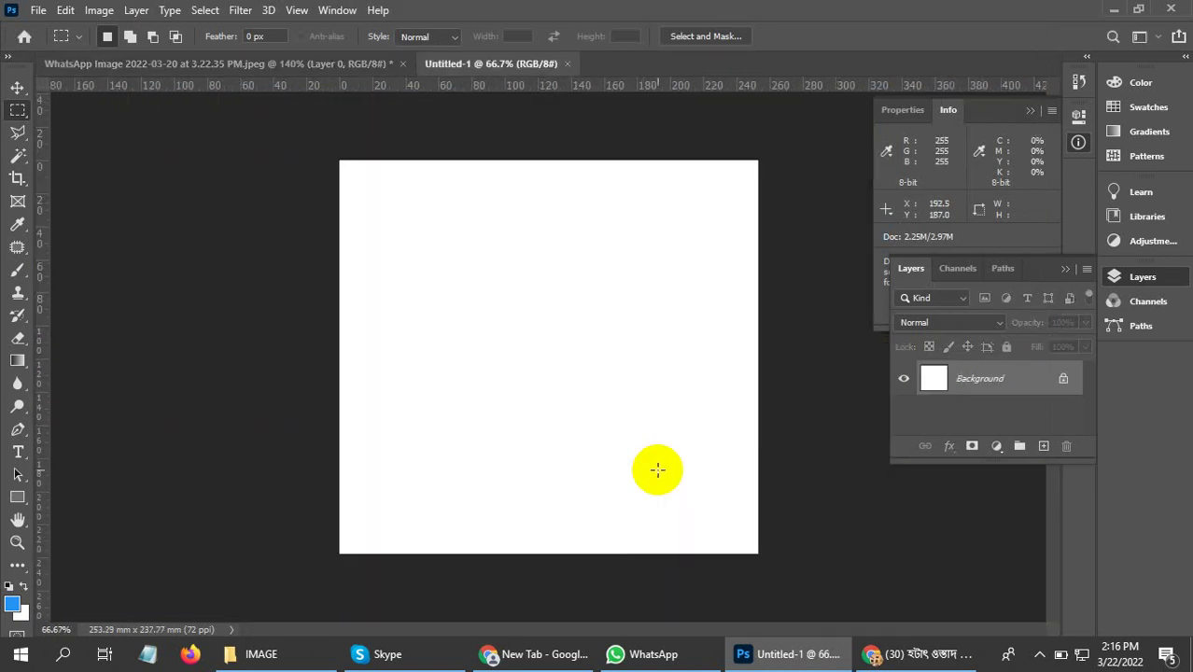
key(ctrl+v)
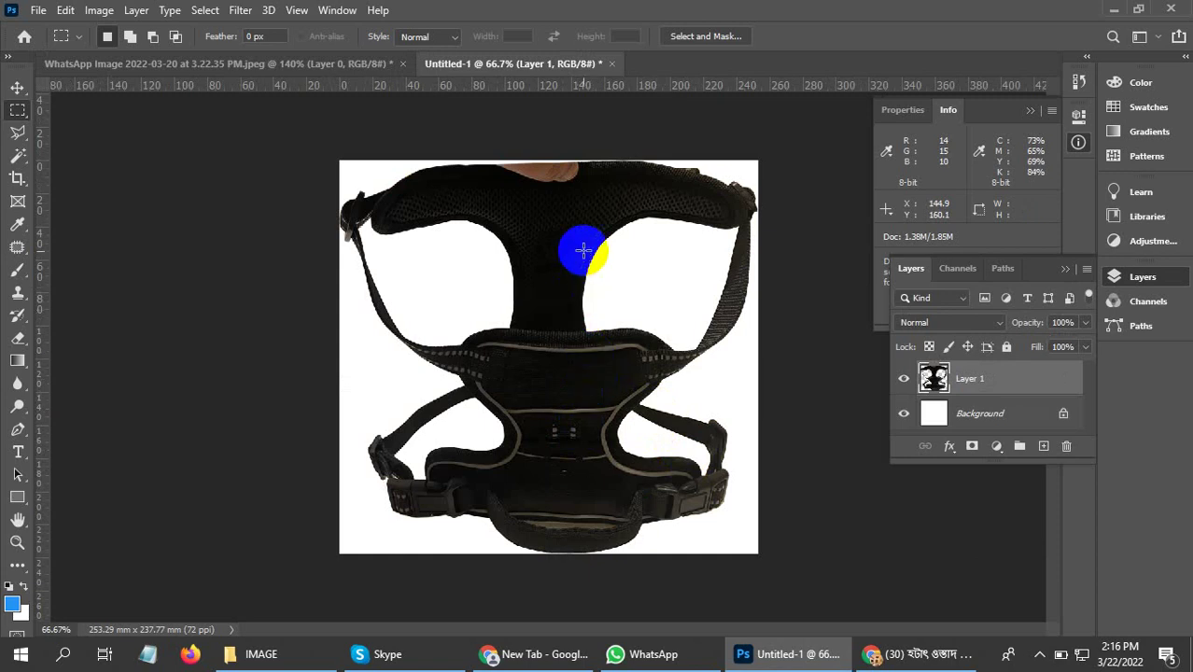
Pan around the pasted harness and dismiss the no-pixels-selected warning.
scroll(570, 191, up, 1)
scroll(570, 200, up, 1)
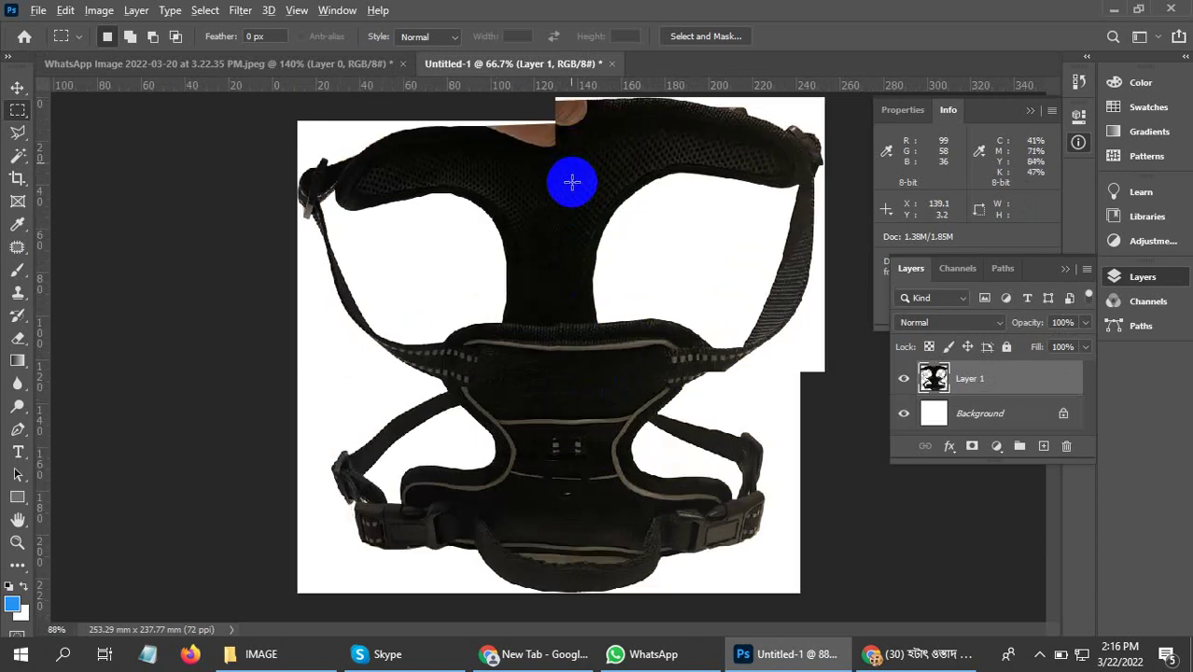
scroll(570, 202, up, 1)
mouse_move(565, 218)
mouse_down()
mouse_move(519, 391)
mouse_move(506, 315)
mouse_move(528, 306)
mouse_move(534, 268)
mouse_move(556, 266)
mouse_move(546, 284)
mouse_up()
click(548, 331)
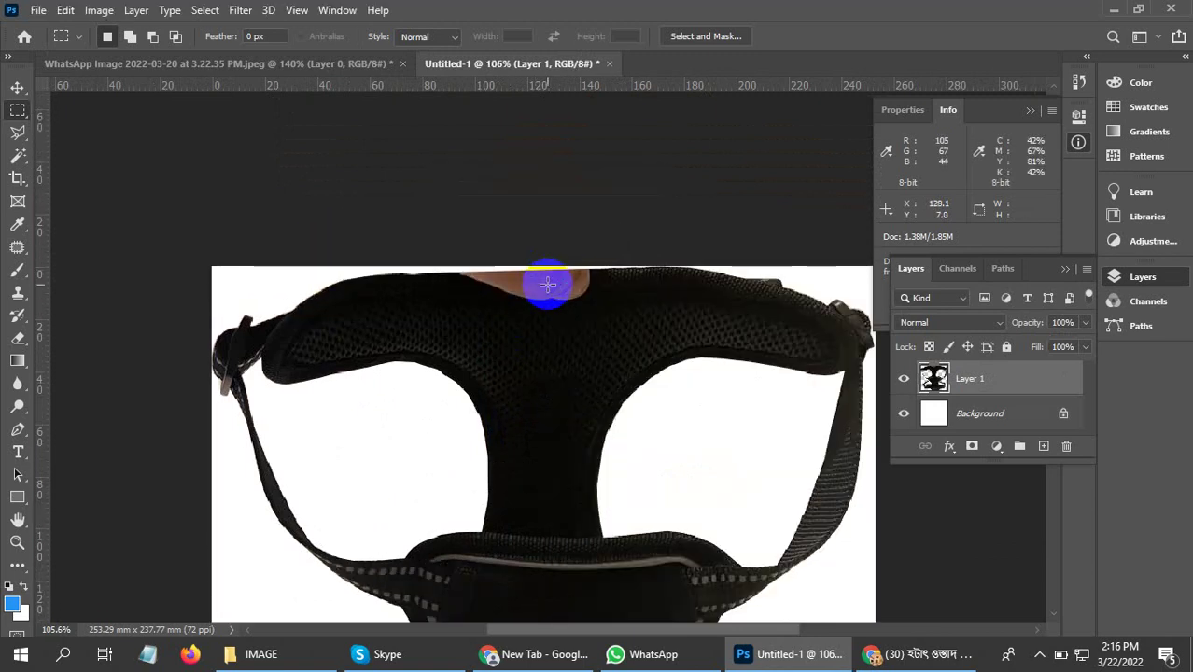
scroll(548, 283, up, 1)
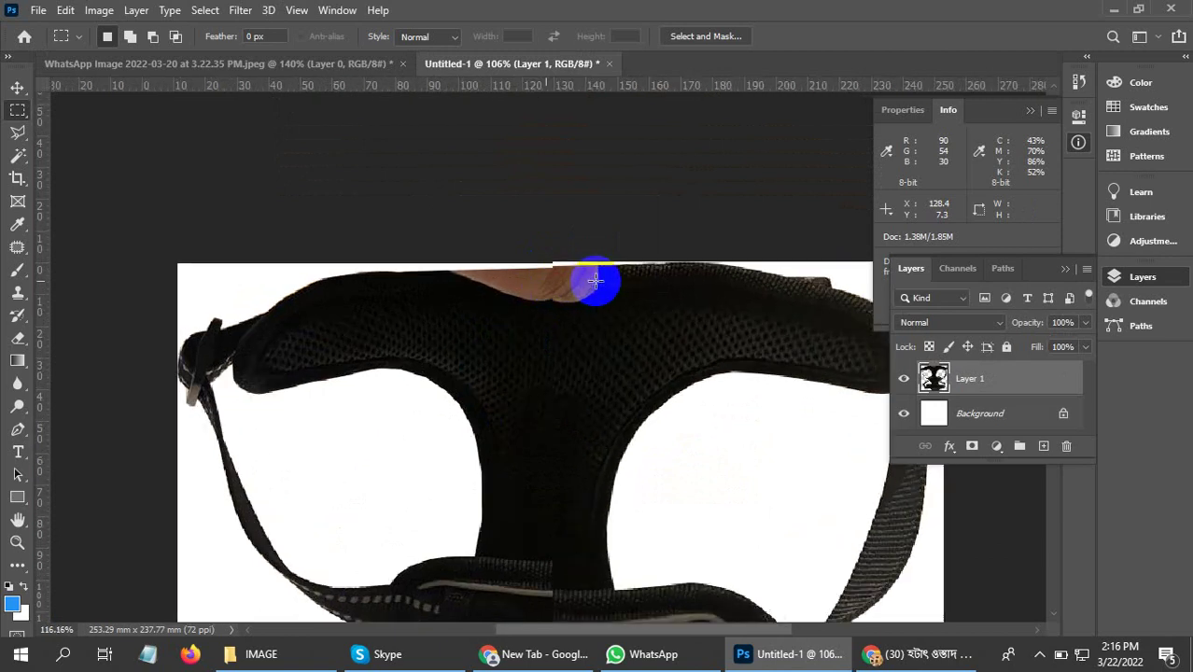
scroll(589, 281, up, 1)
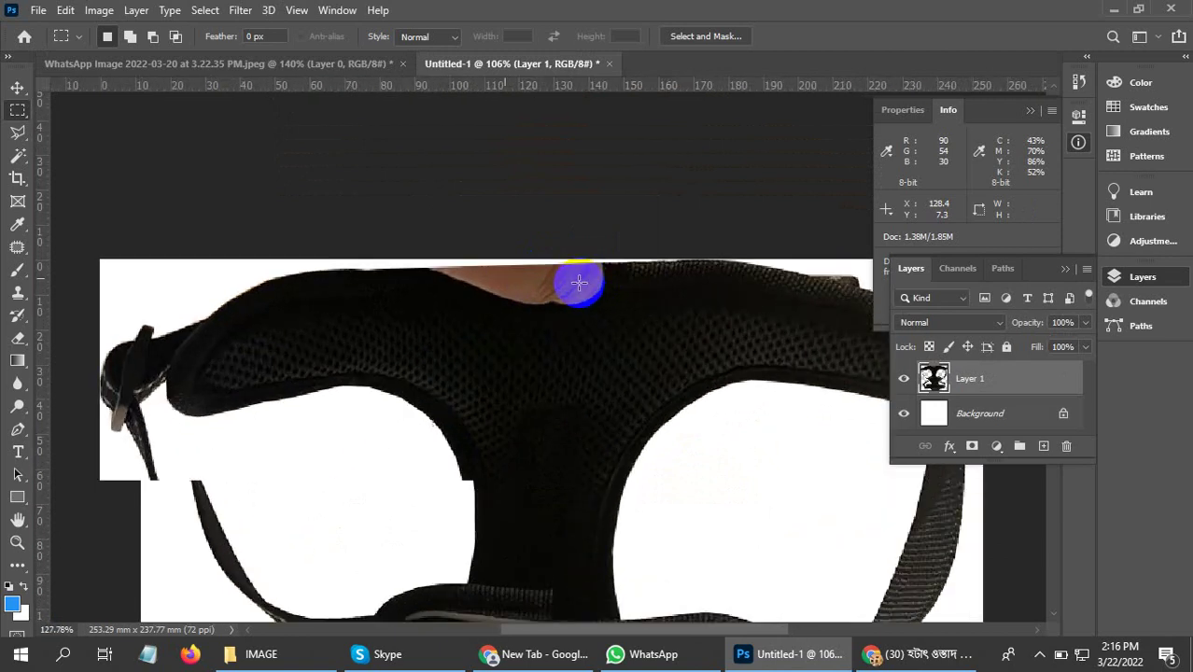
scroll(408, 214, up, 1)
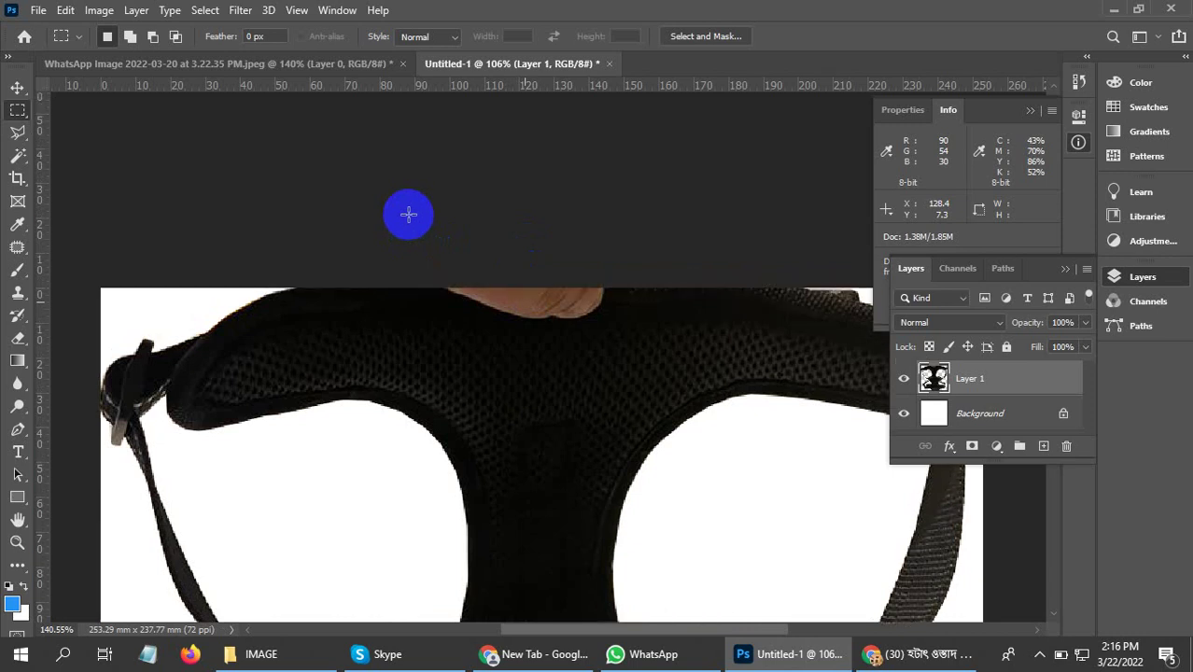
scroll(408, 214, up, 2)
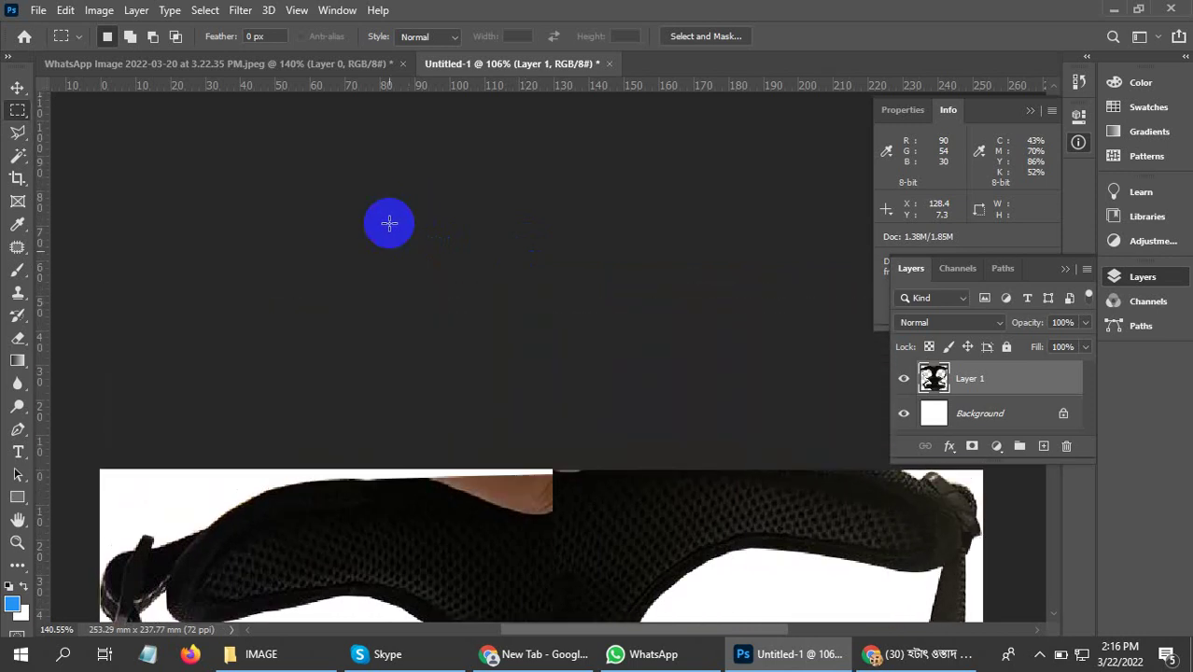
scroll(463, 402, down, 2)
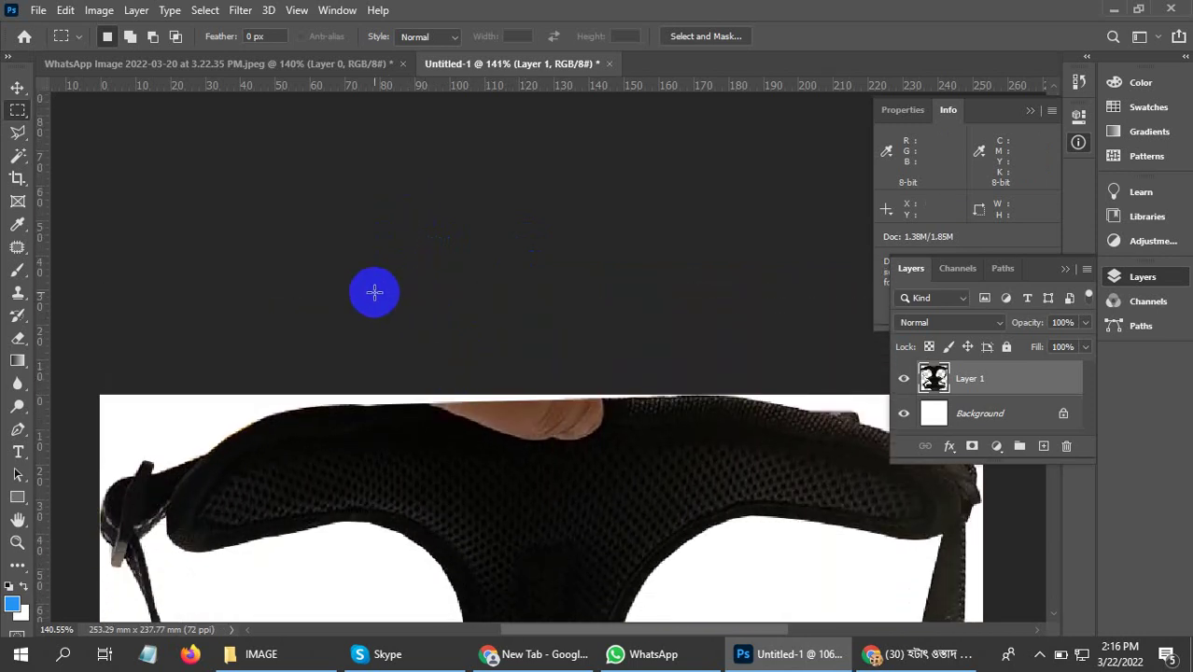
key(ctrl+shift+x)
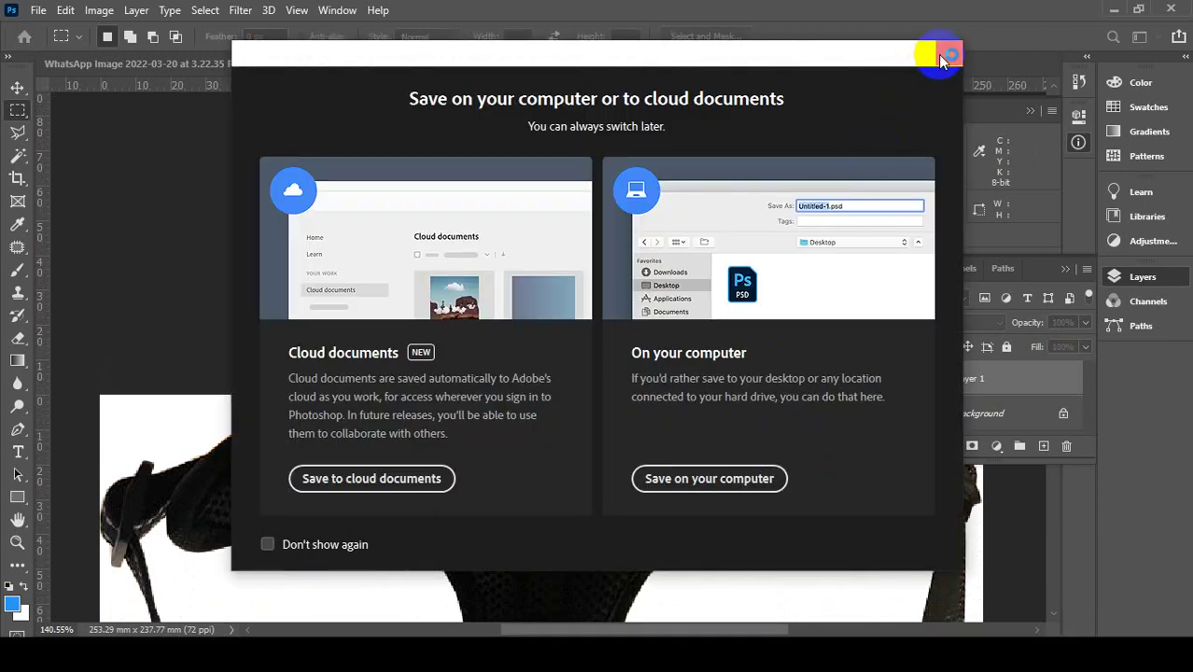
Dismiss the cloud save prompt and export the harness via Save for Web as PNG-24.
click(945, 53)
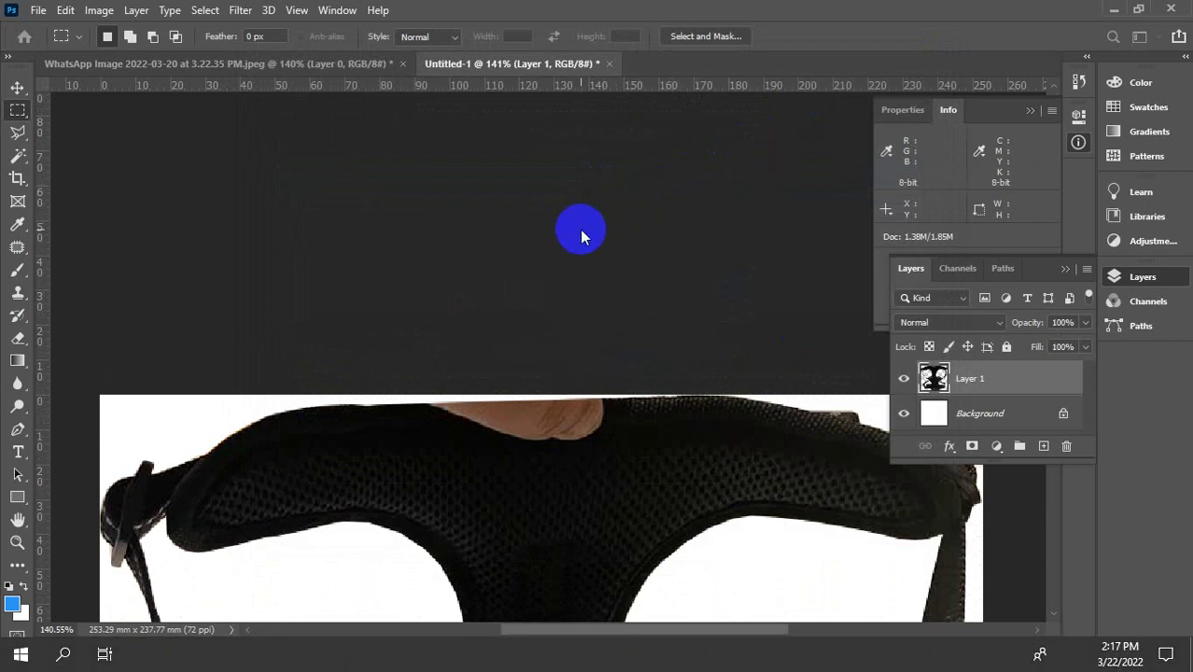
key(ctrl+alt+shift+s)
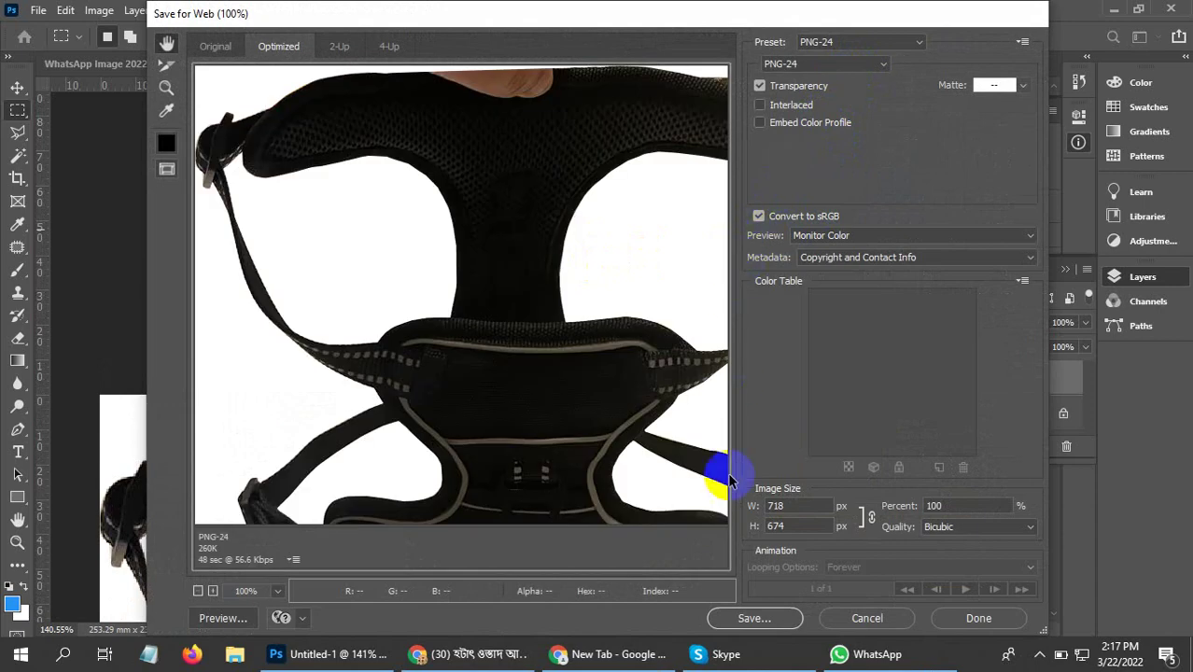
click(766, 617)
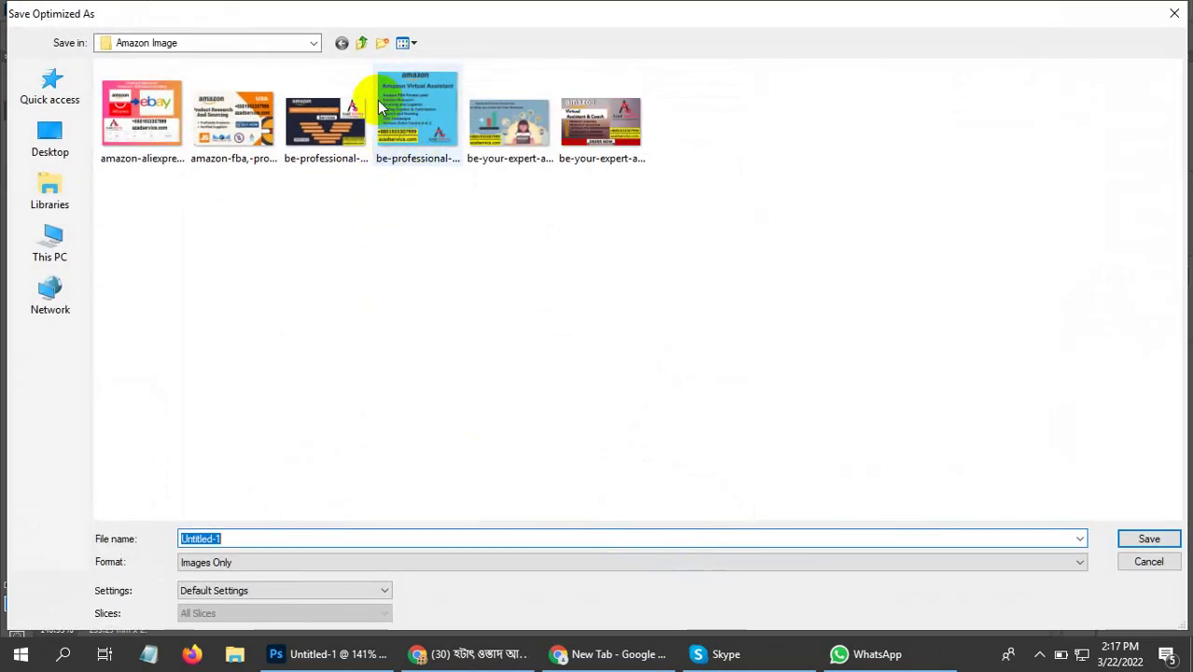
Save Untitled-1.png into the IMAGE folder under F: drive's PETBITCO Logo Design folders.
click(363, 43)
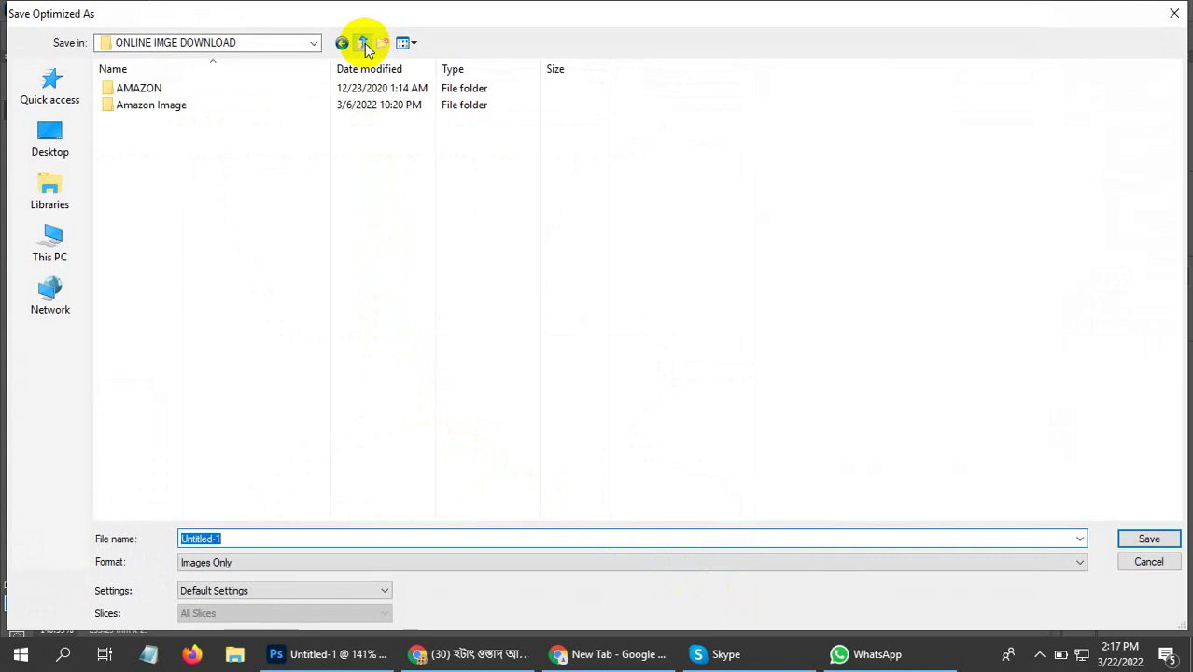
click(66, 236)
double_click(597, 225)
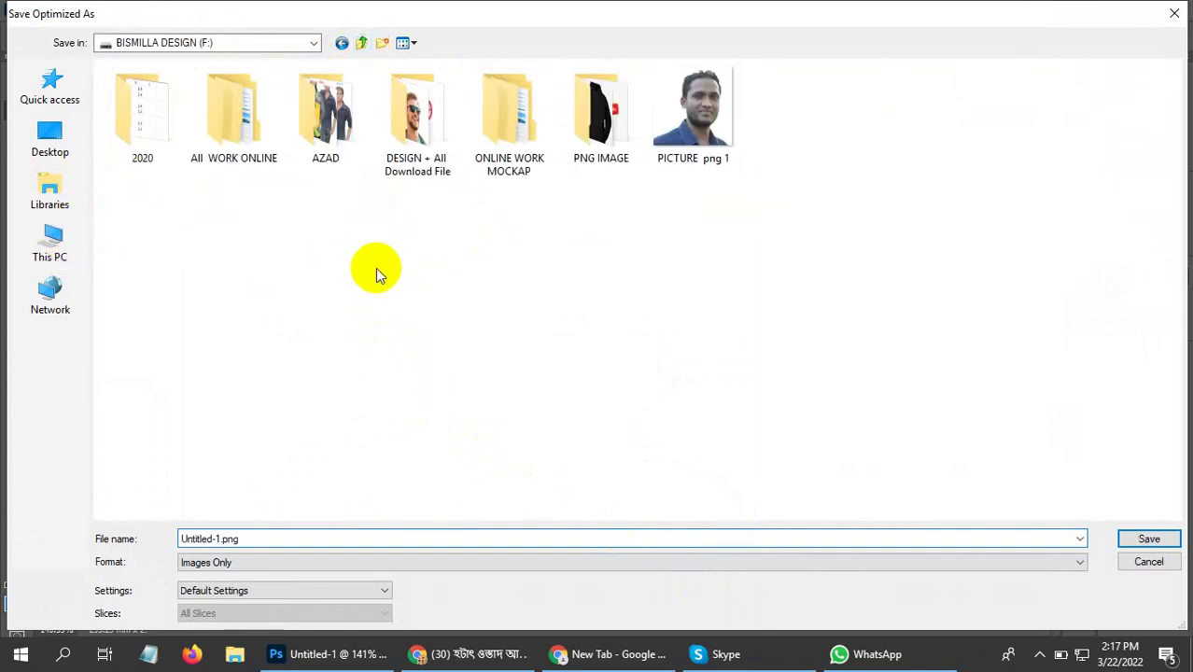
double_click(240, 165)
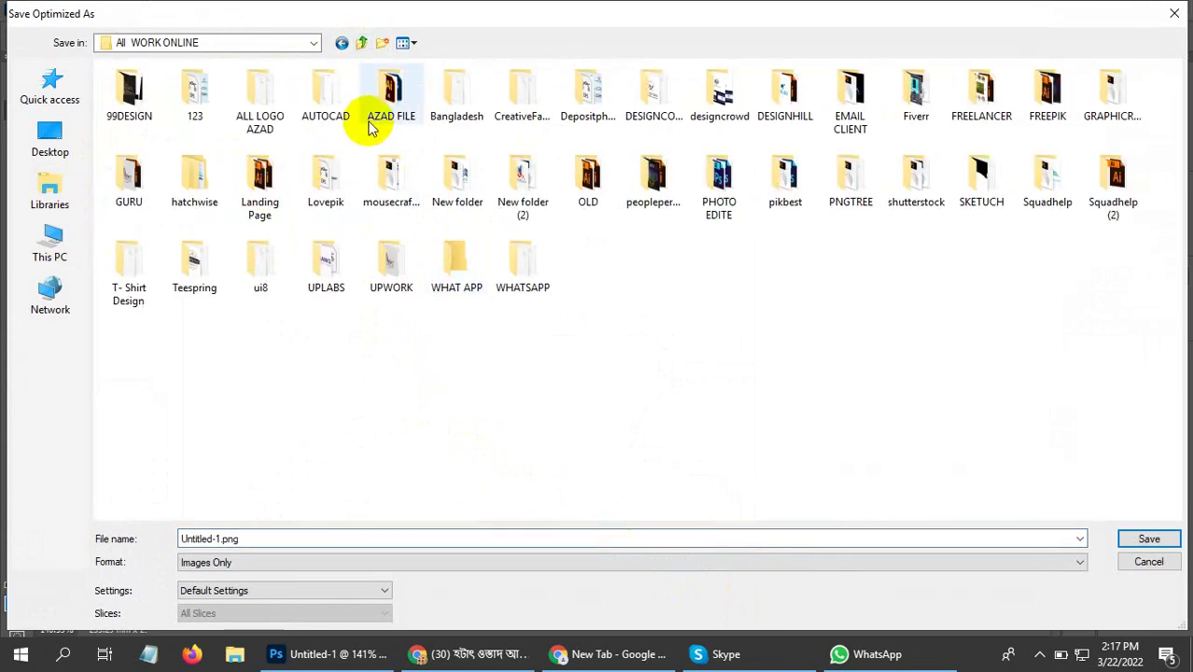
double_click(390, 105)
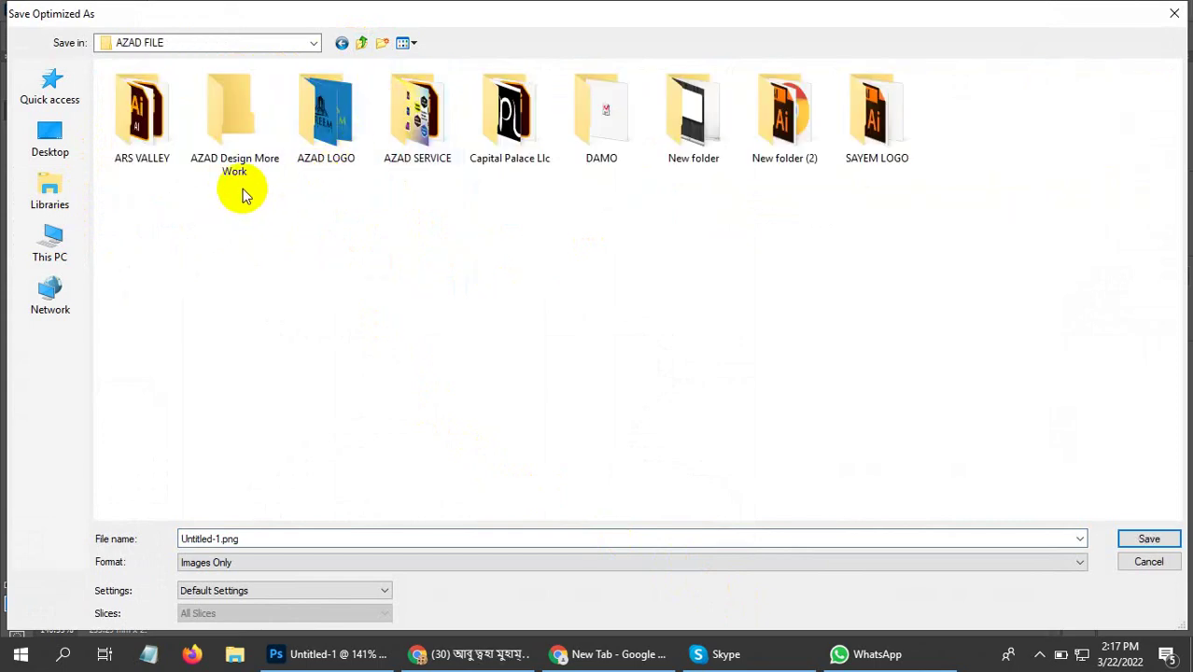
double_click(146, 159)
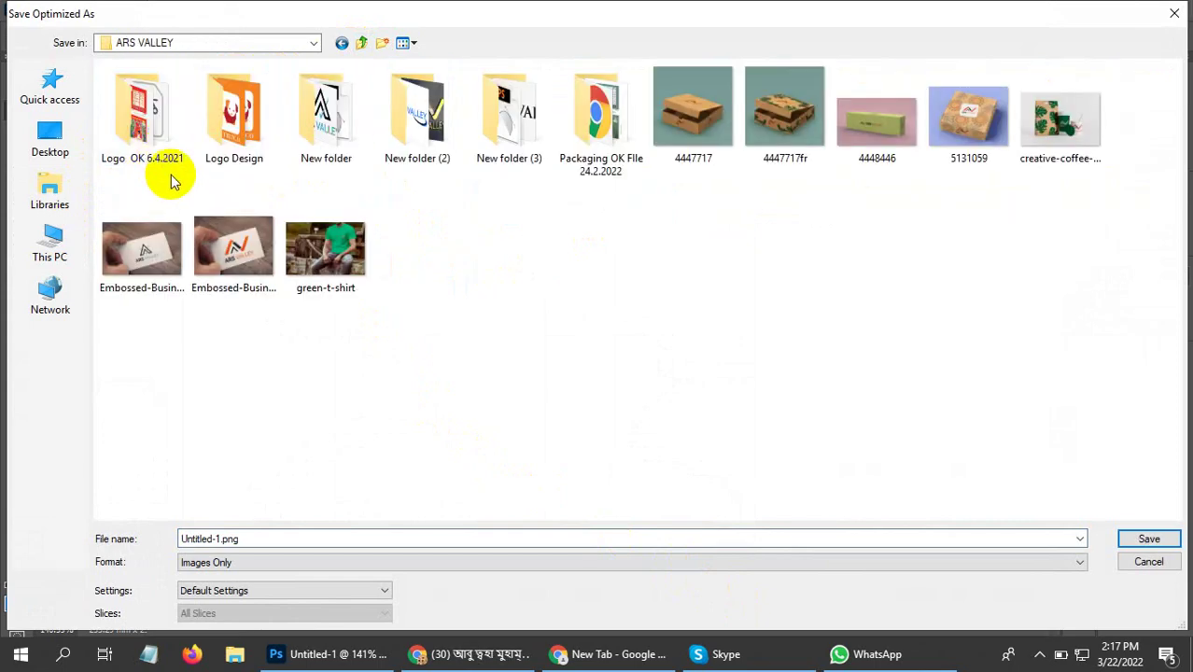
double_click(220, 159)
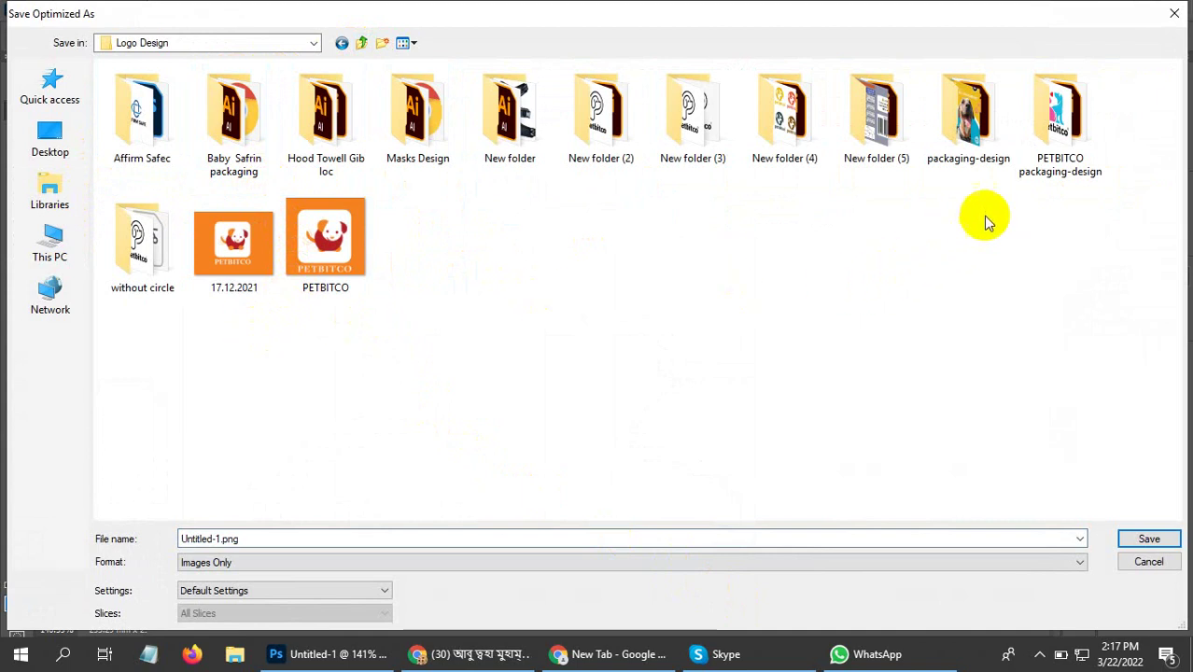
double_click(1050, 168)
double_click(132, 164)
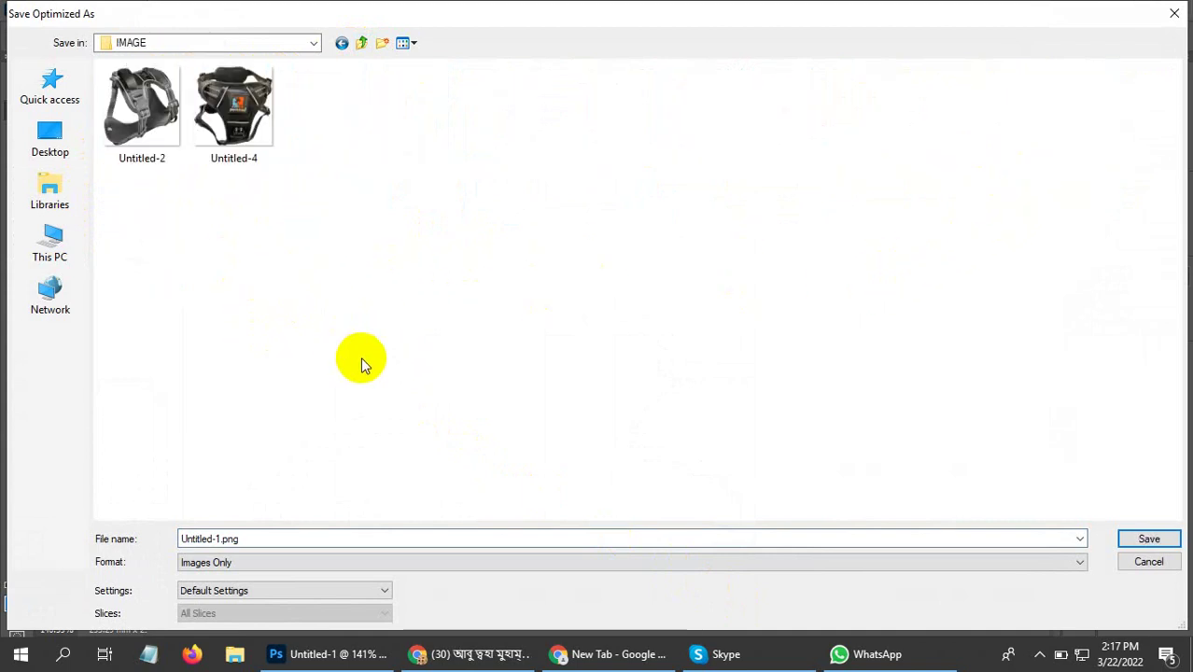
click(1135, 540)
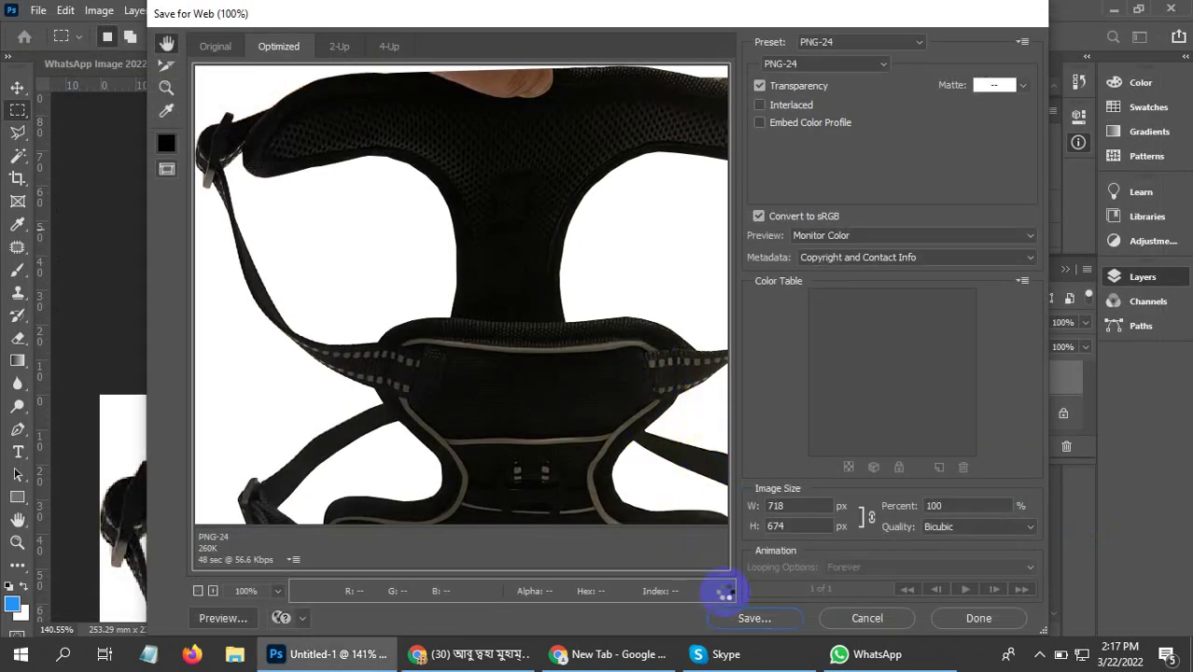